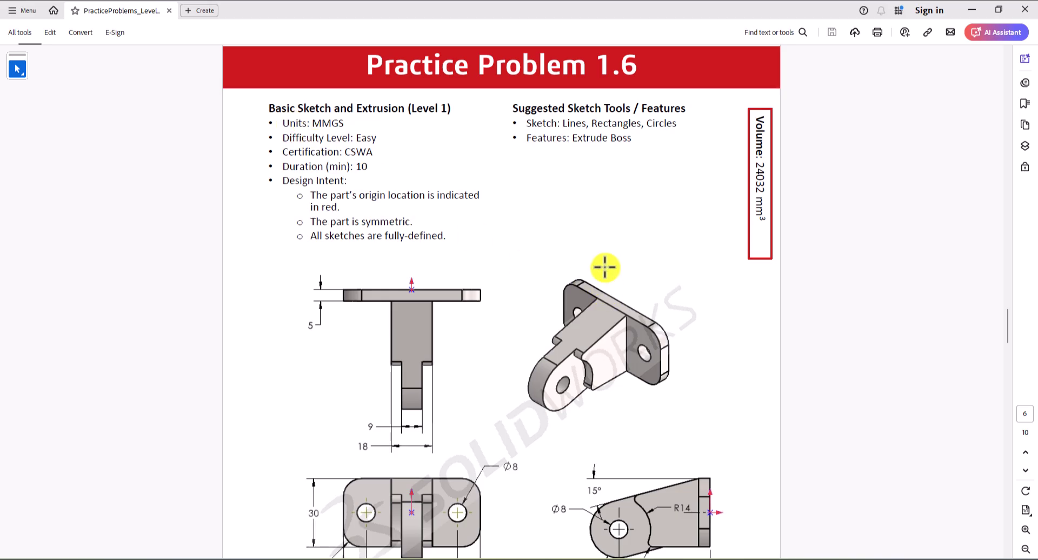
Scroll through the Practice Problem 1.6 drawings and its 24032 mm³ target volume
scroll(605, 265, "down", 2)
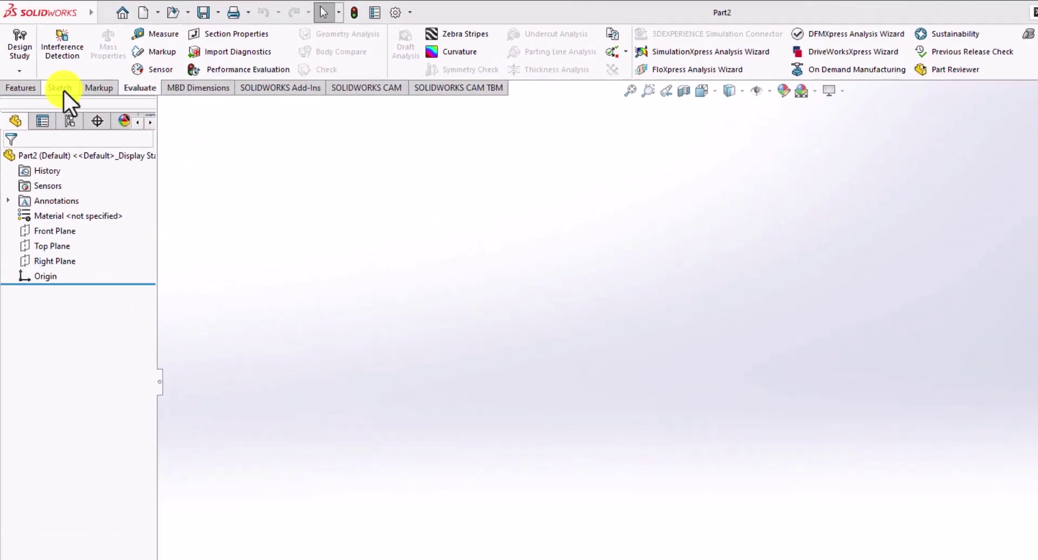
Start Sketch1 on the Front Plane of Part2
left_click(47, 70)
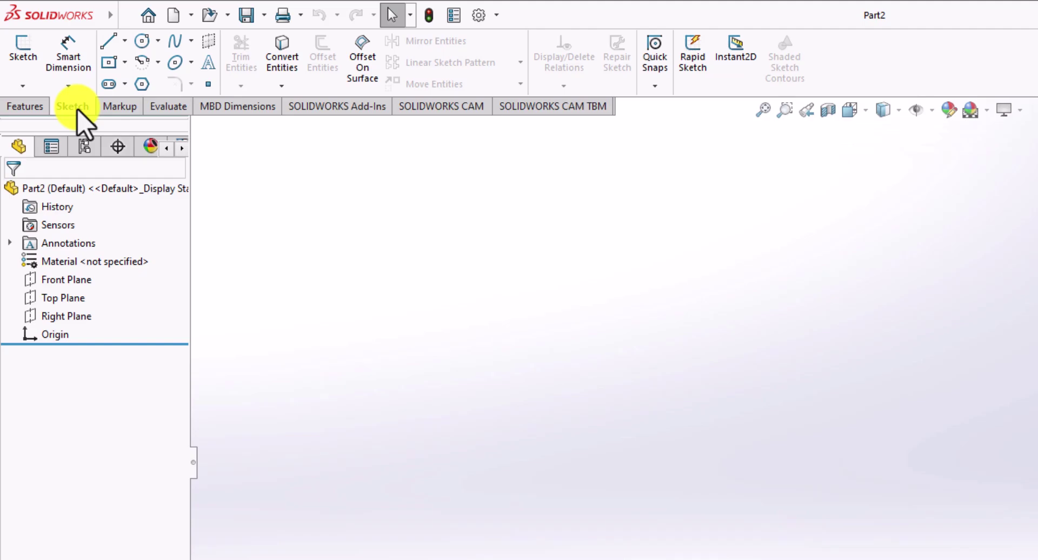
left_click(17, 49)
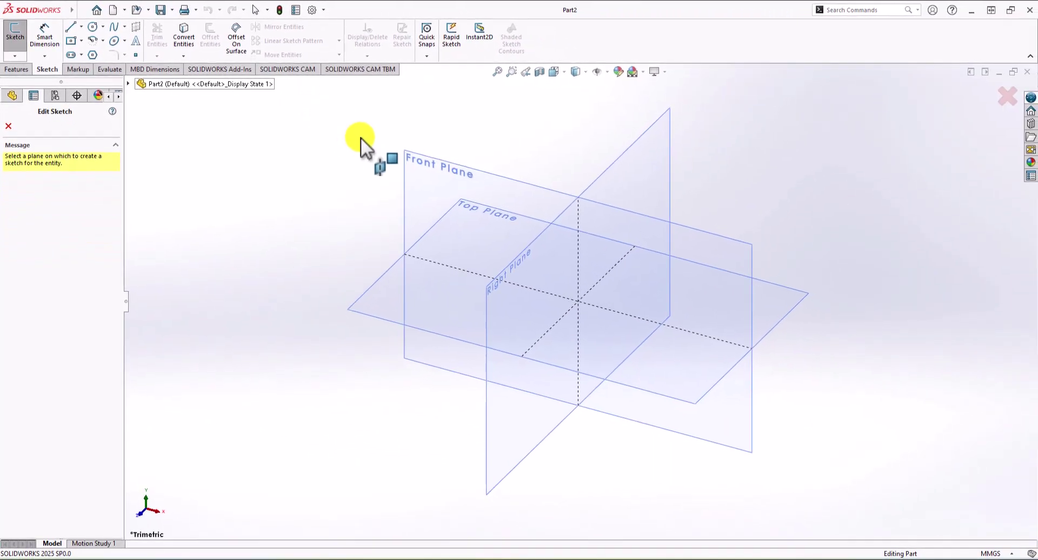
left_click(443, 176)
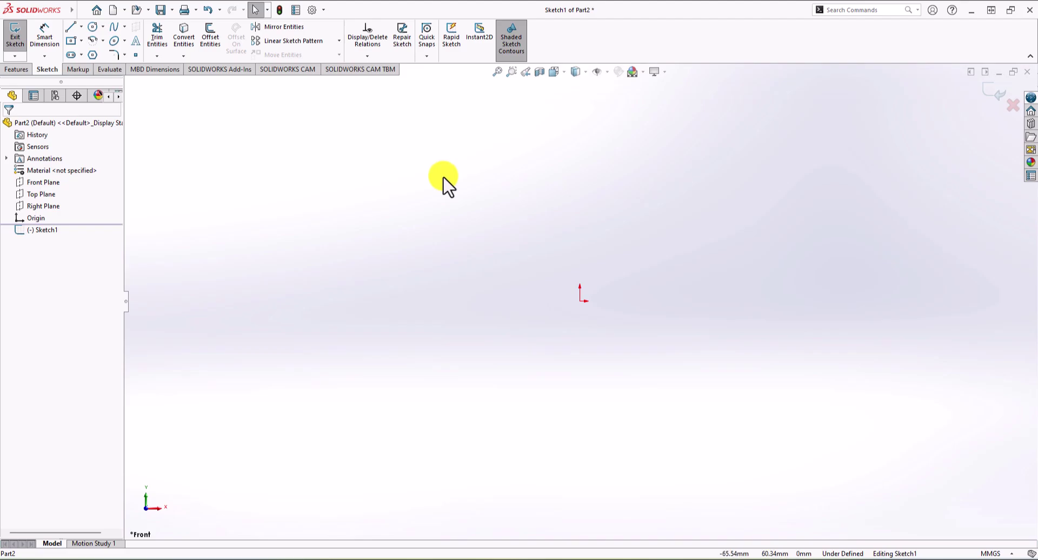
Draw a center rectangle anchored at the origin
left_click(71, 42)
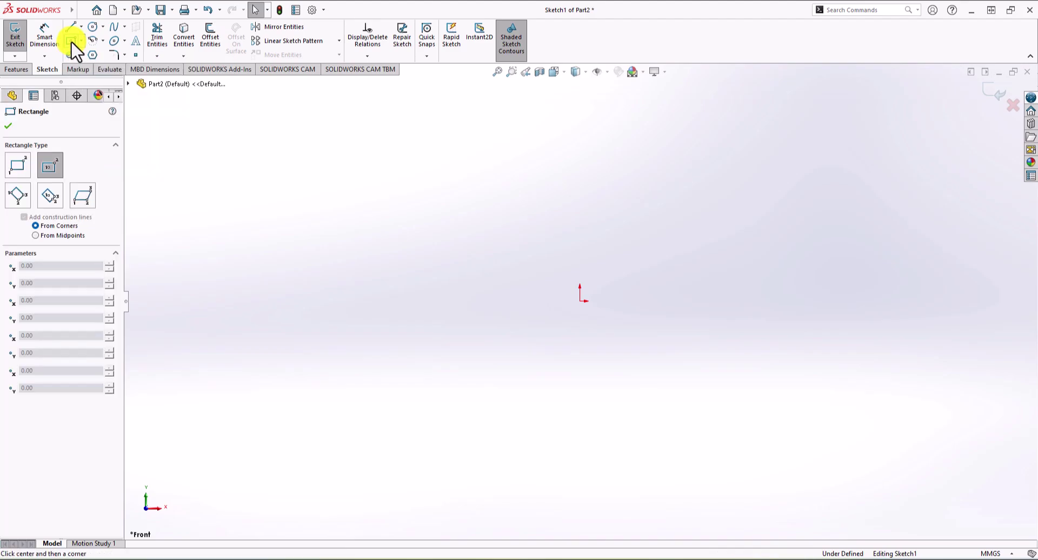
left_click(579, 301)
left_click(723, 223)
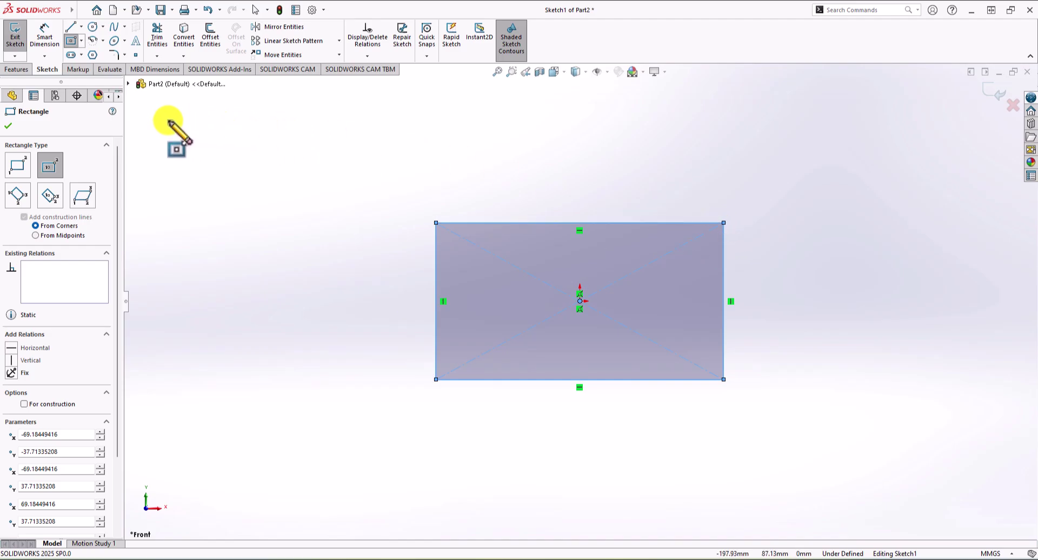
Dimension the rectangle 60 mm wide and 30 mm tall
left_click(44, 36)
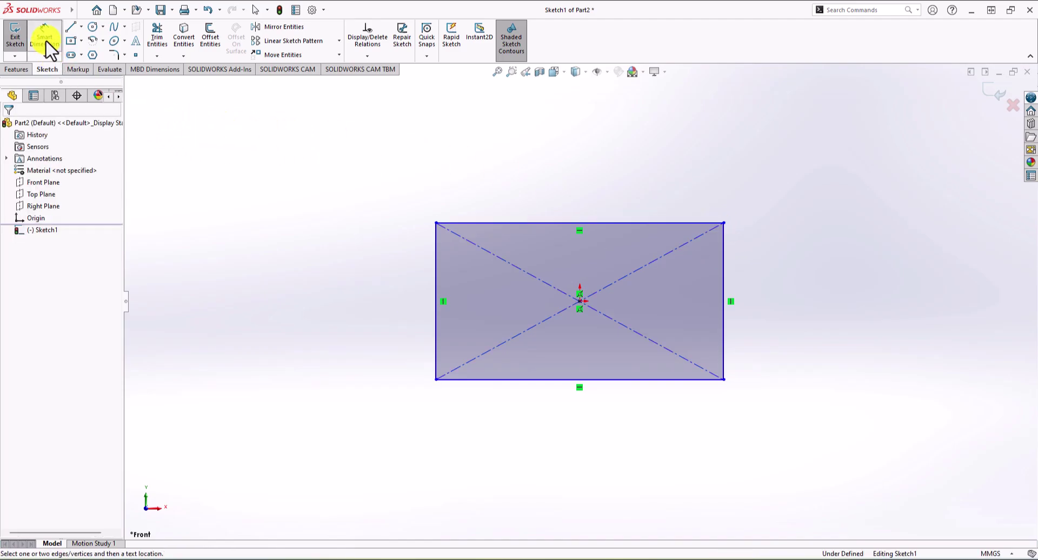
left_click(620, 222)
left_click(603, 186)
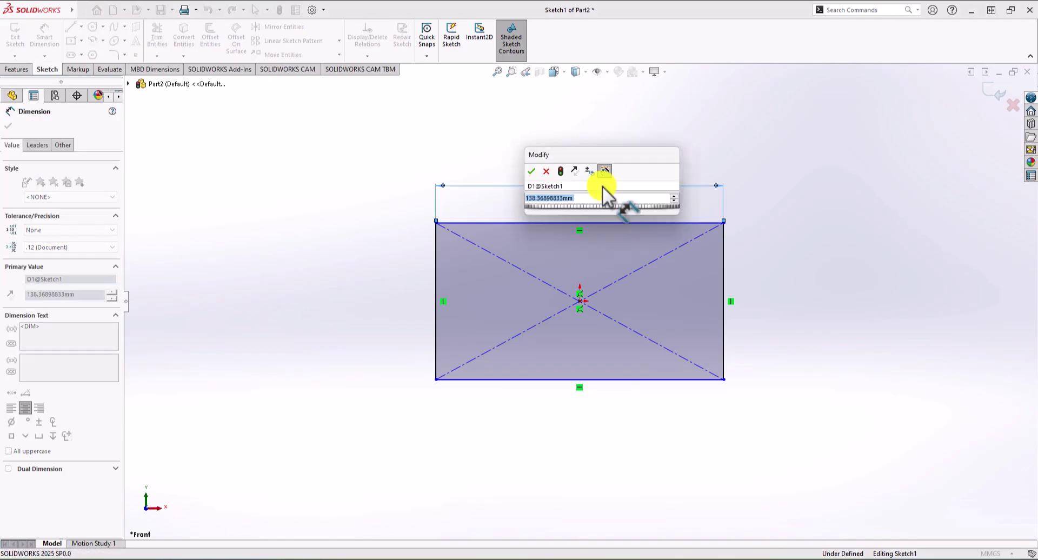
type("60")
key("Return")
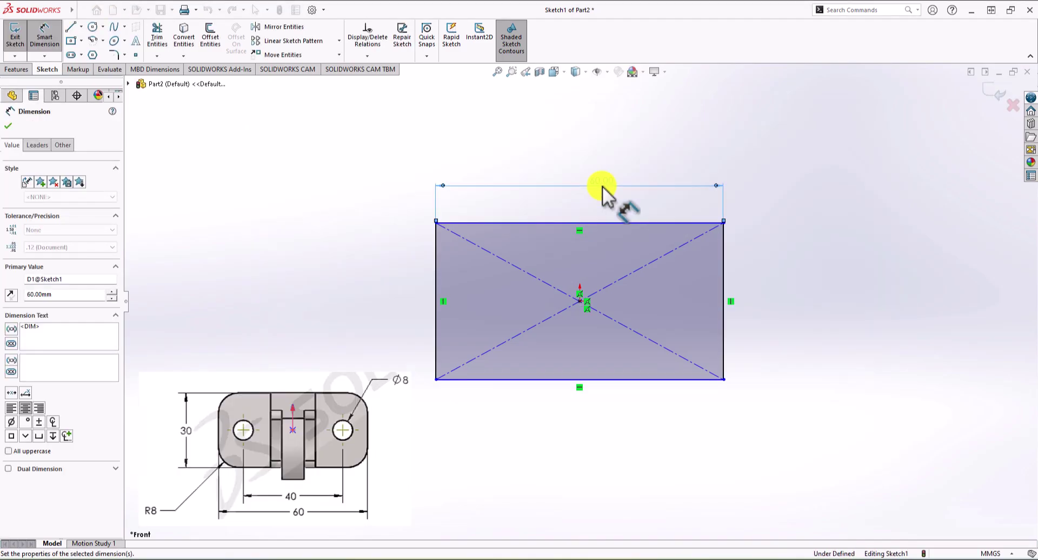
left_click(435, 333)
left_click(374, 326)
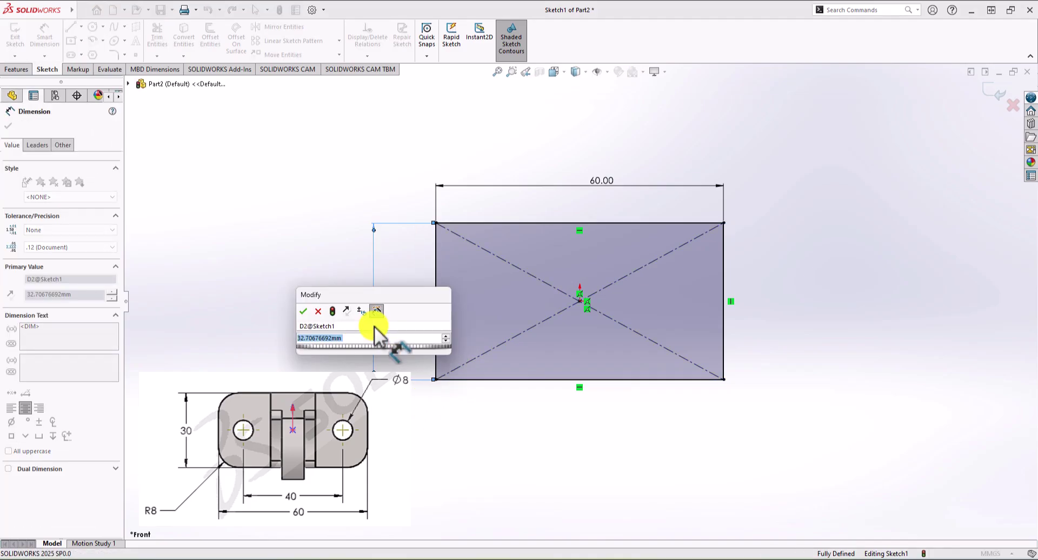
type("30")
key("Return")
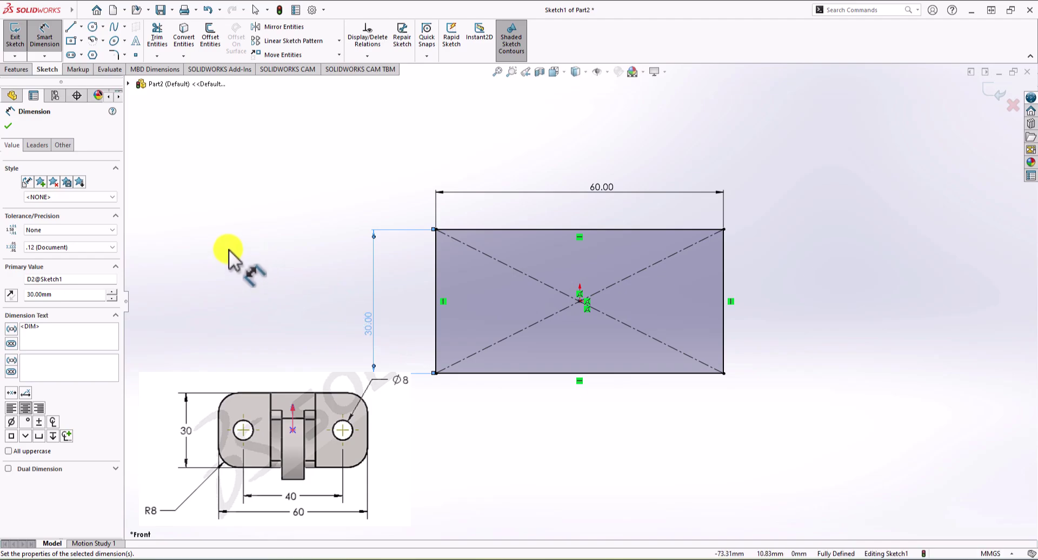
Draw two circles on the horizontal centreline, left and right of the origin
left_click(93, 27)
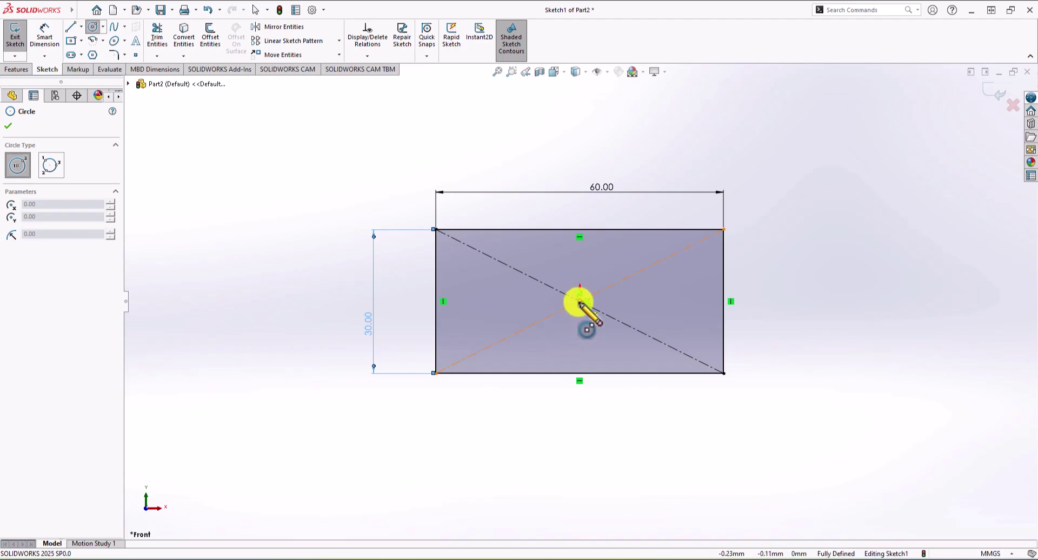
left_click(479, 301)
left_click(490, 288)
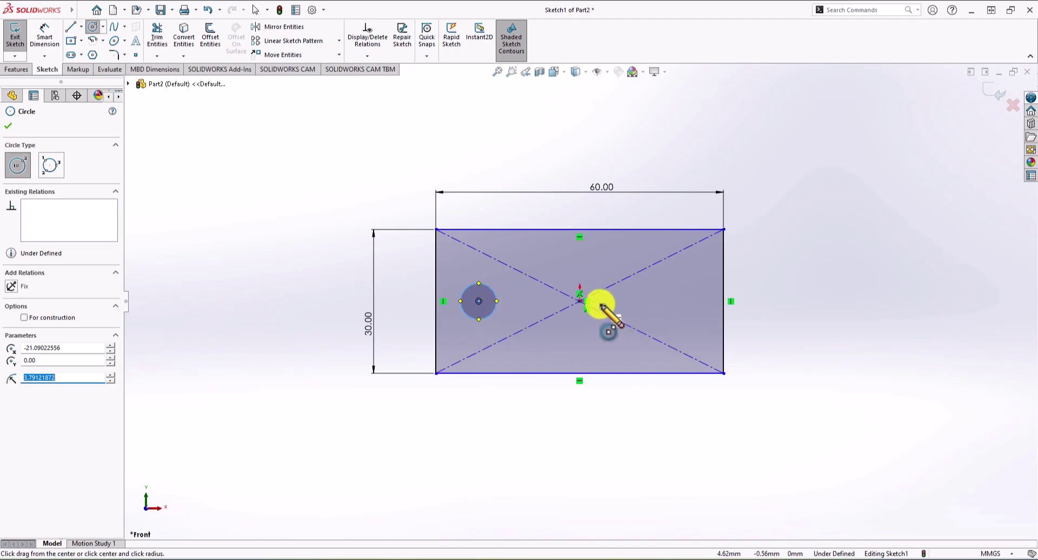
left_click(698, 284)
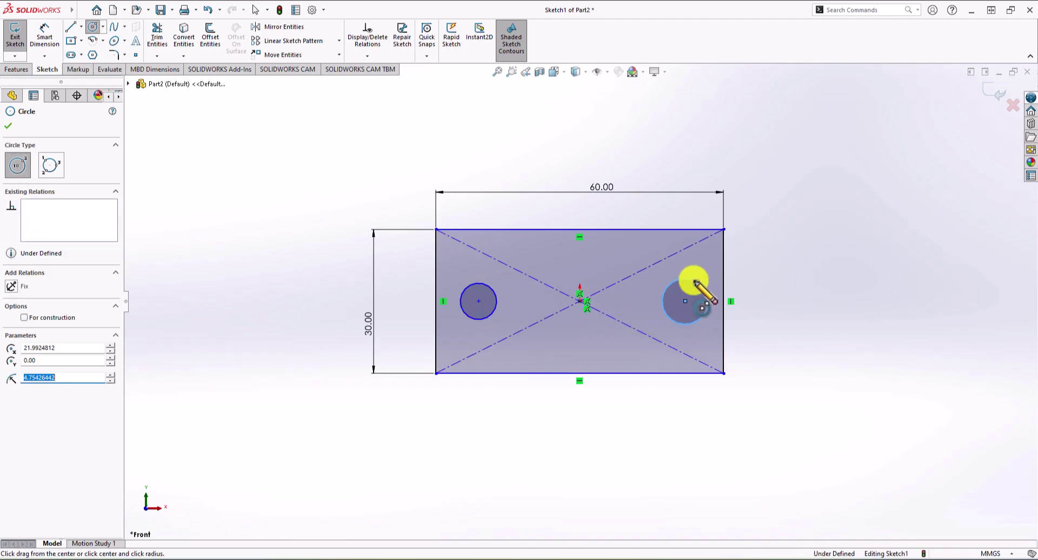
Dimension both circles to an 8 mm diameter
left_click(48, 46)
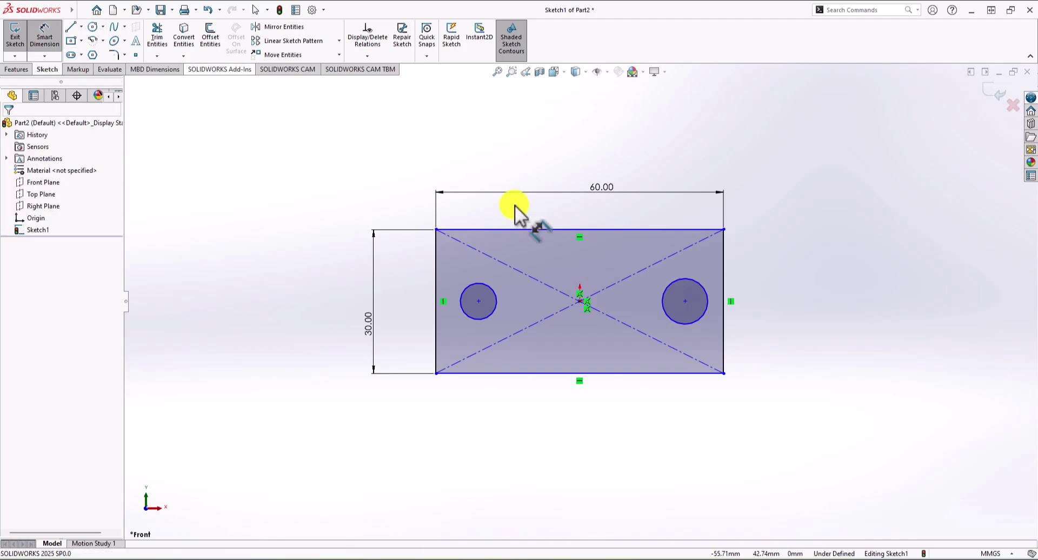
left_click(495, 293)
left_click(513, 250)
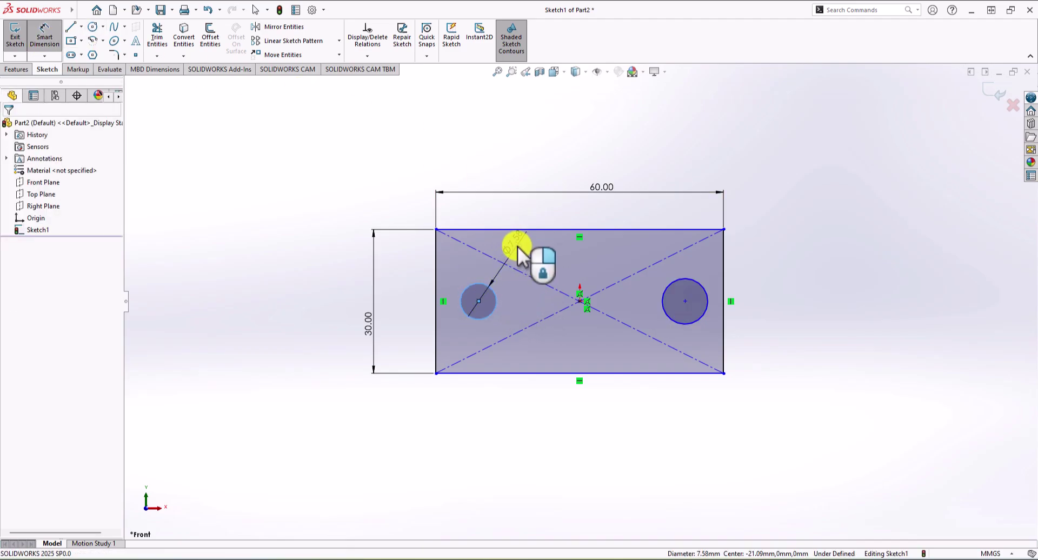
type("8")
key("Return")
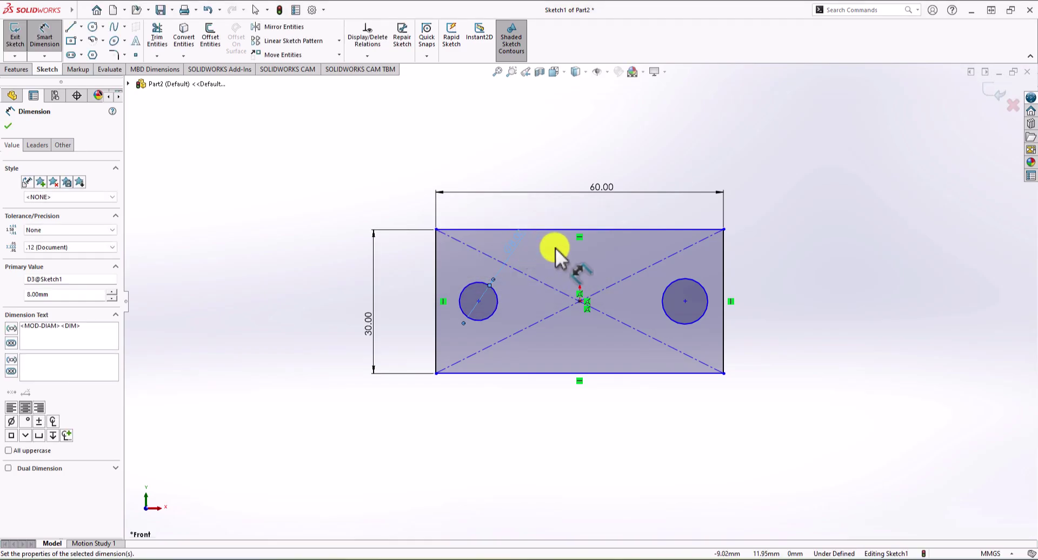
left_click(698, 274)
left_click(701, 275)
type("8")
key("Return")
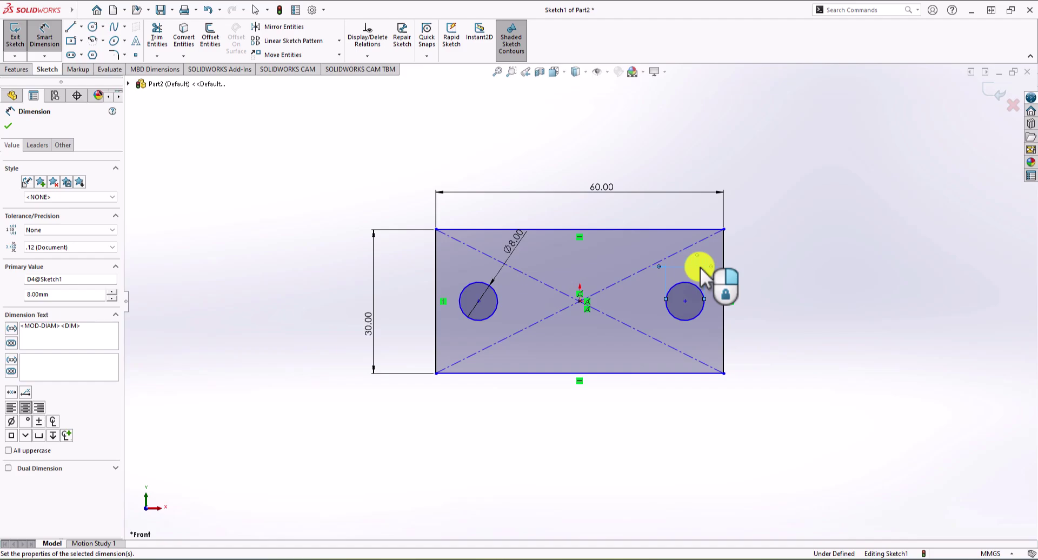
Dimension the left circle's centre 20 mm horizontally from the origin
left_click(479, 301)
left_click(585, 301)
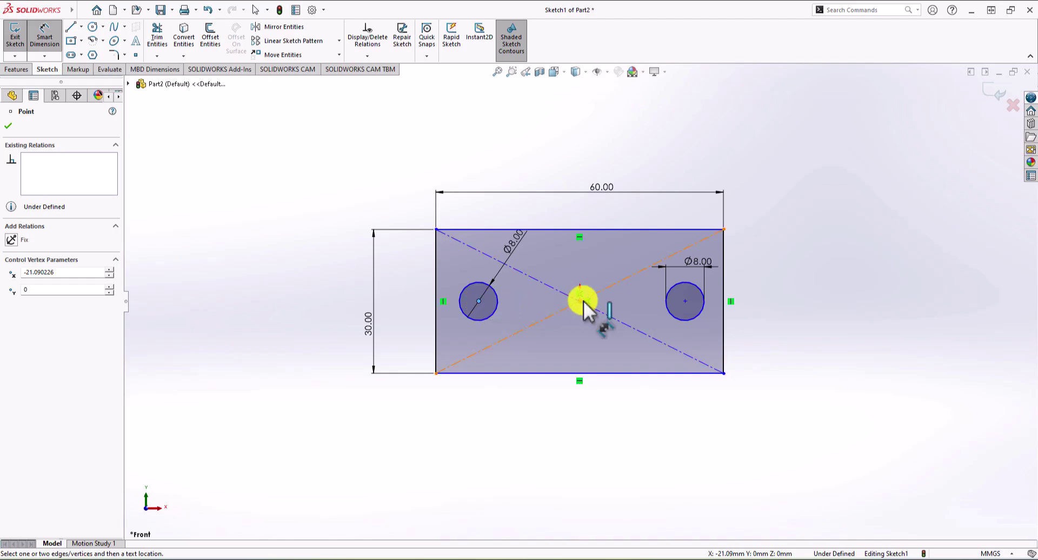
key("Escape")
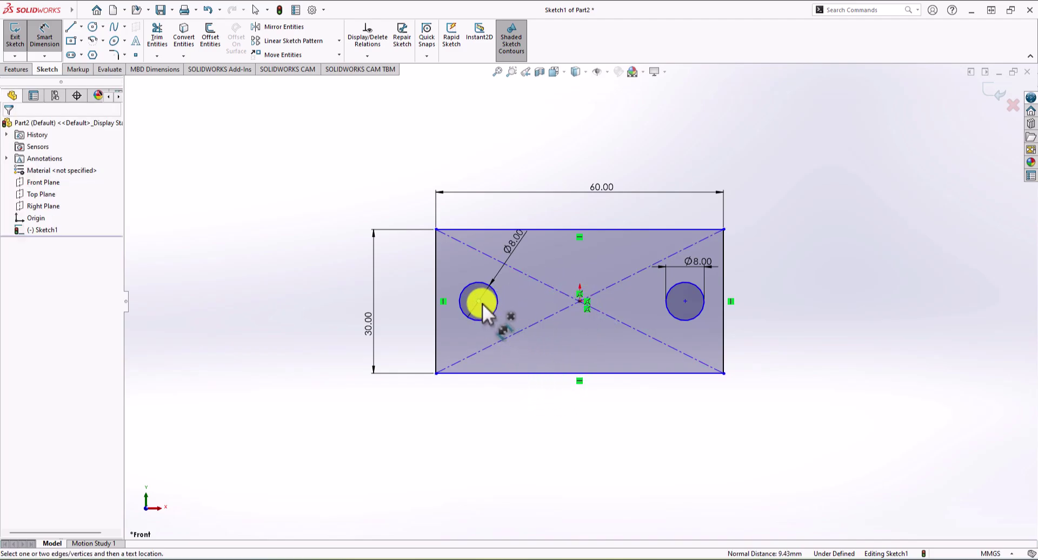
left_click(580, 302)
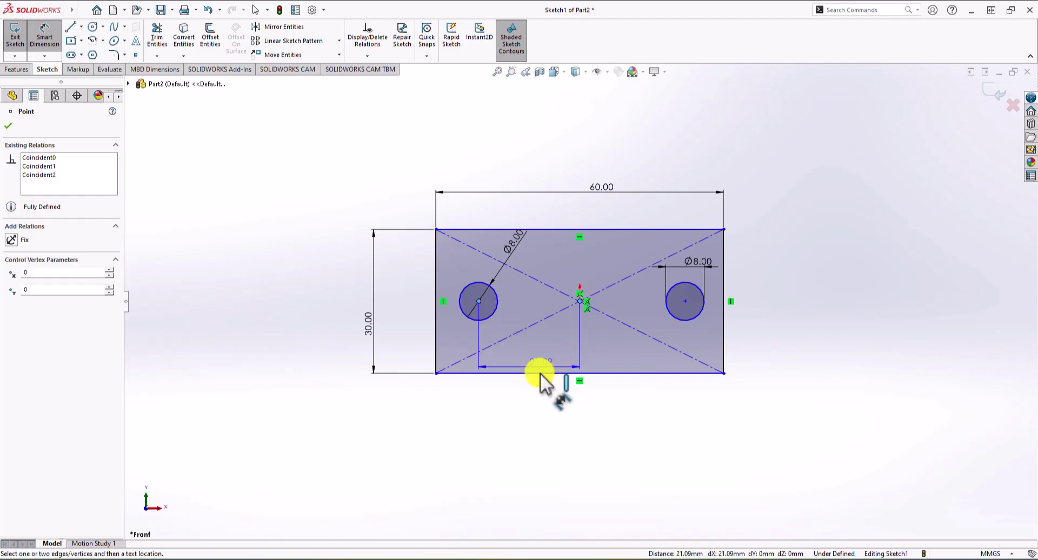
left_click(528, 393)
type("20")
key("Return")
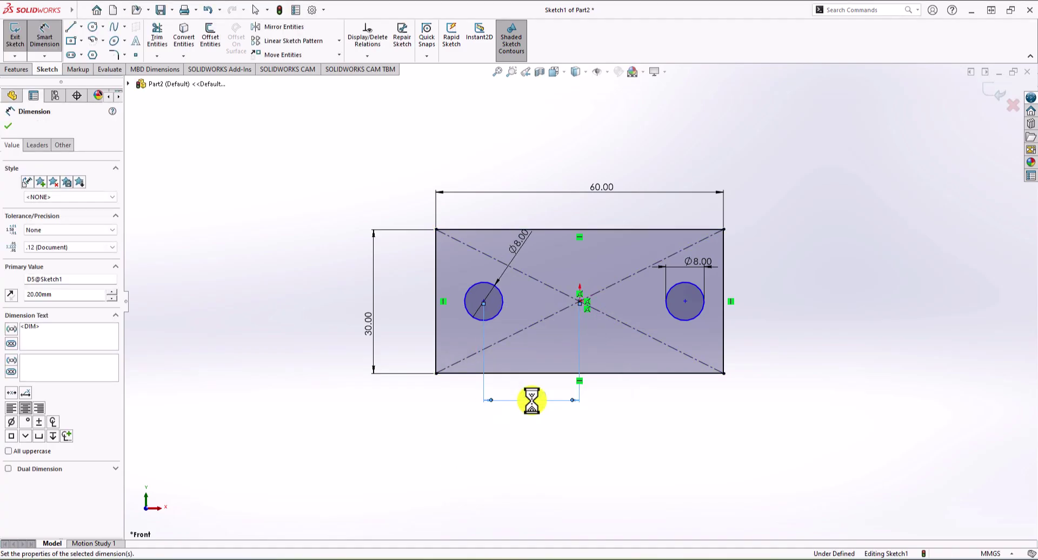
Dimension the right circle's centre 20 mm horizontally from the origin
left_click(686, 301)
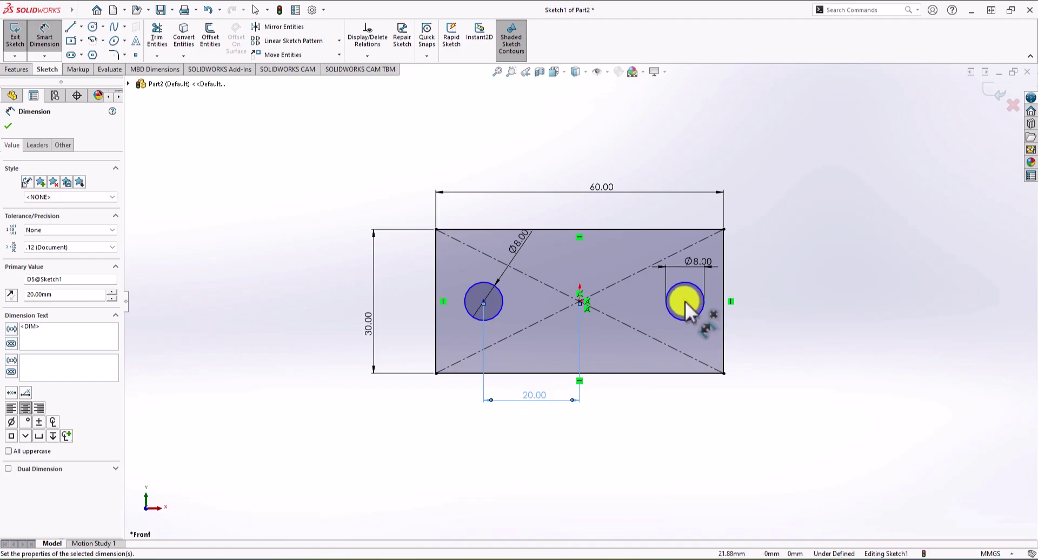
left_click(579, 301)
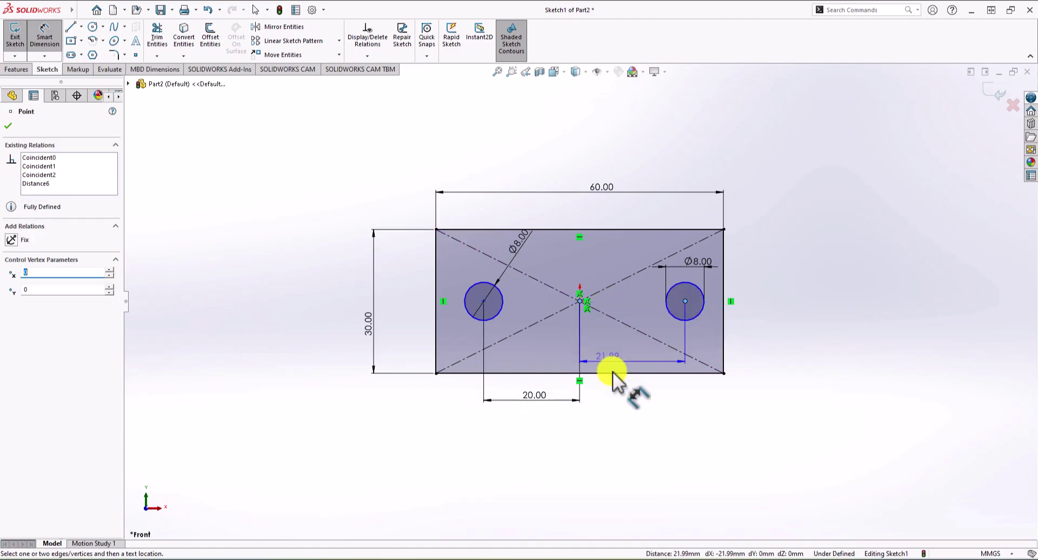
left_click(617, 413)
type("20")
key("Return")
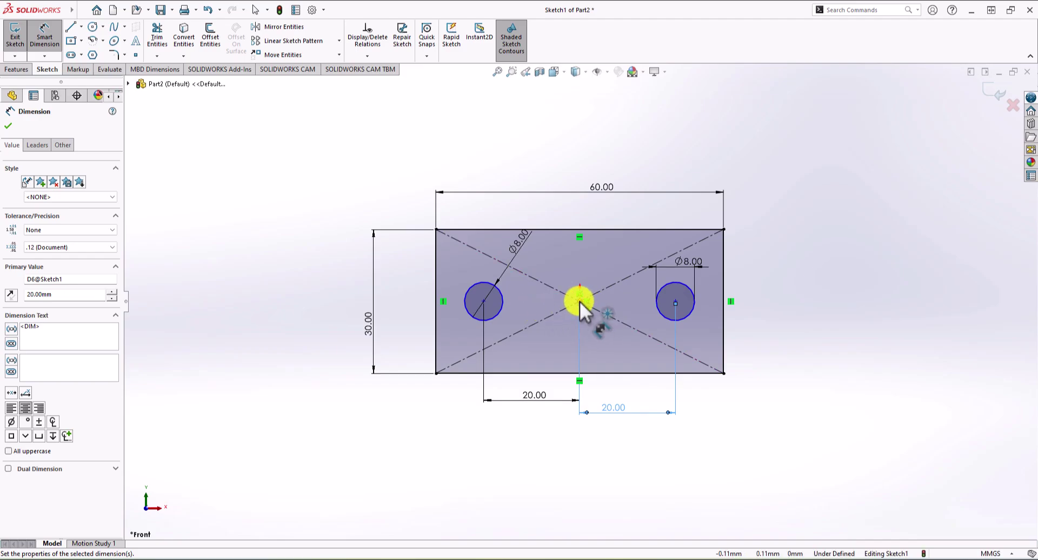
key("Escape")
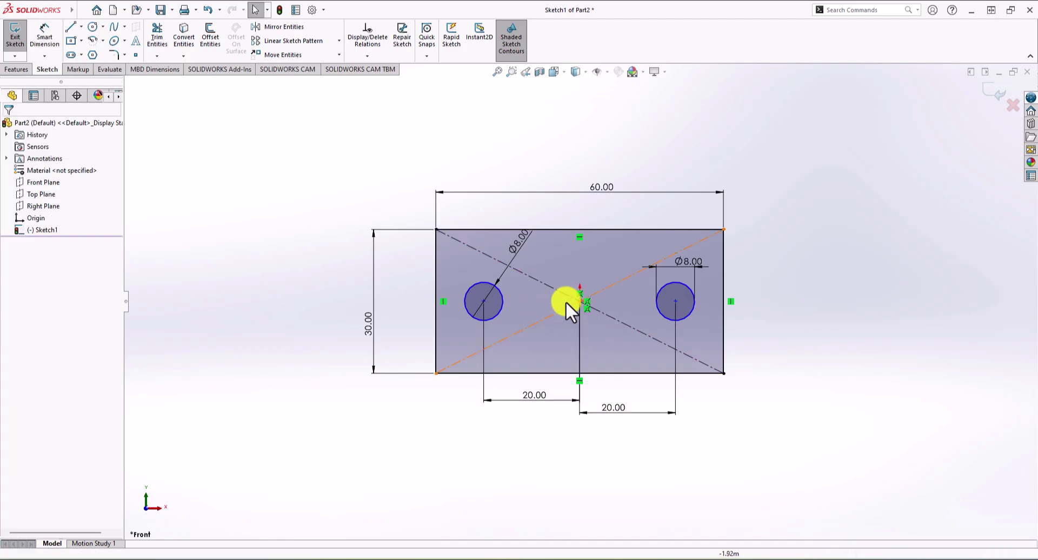
left_click(484, 301)
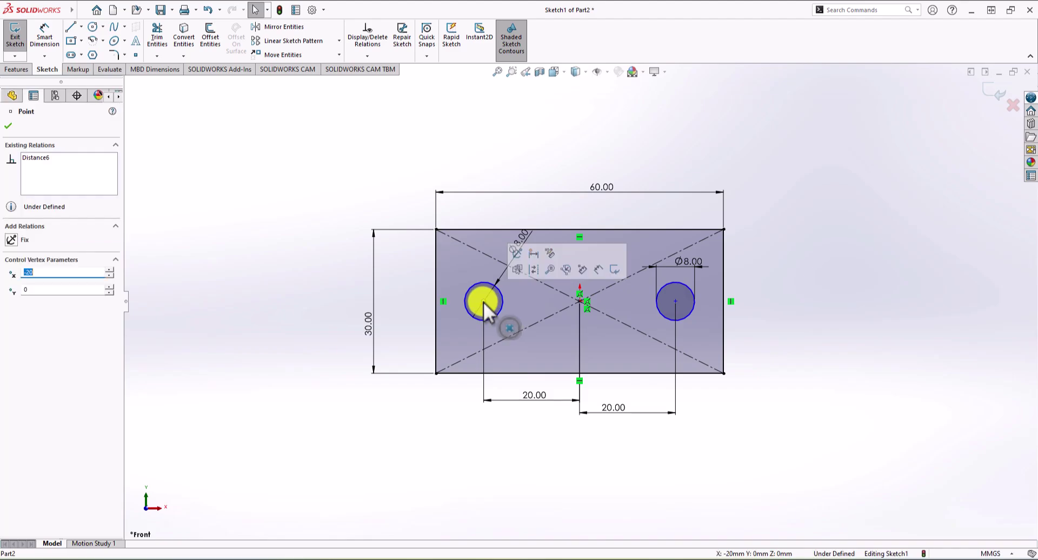
Add horizontal relations making both circle centres level with the origin
left_click(579, 300, "ctrl")
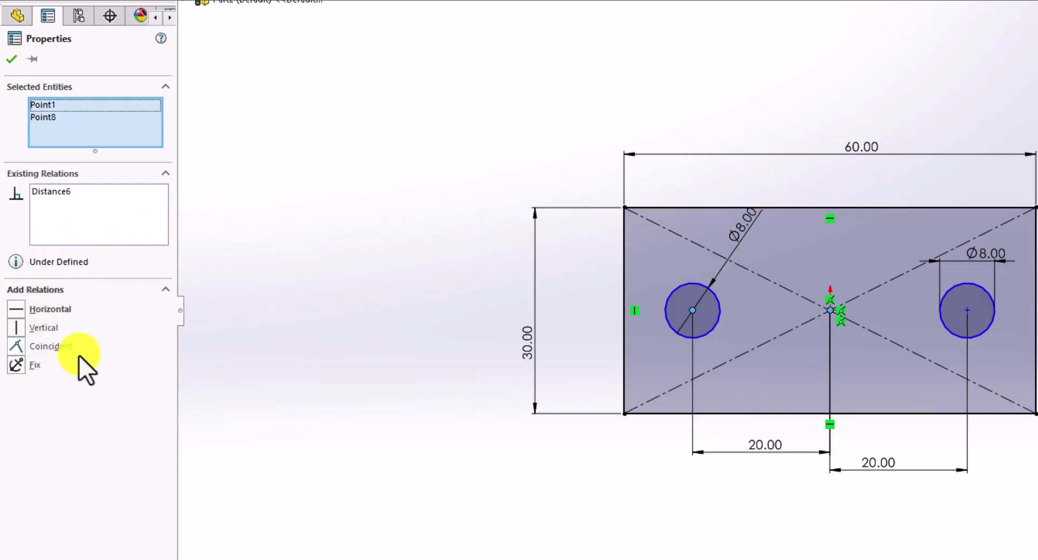
left_click(22, 314)
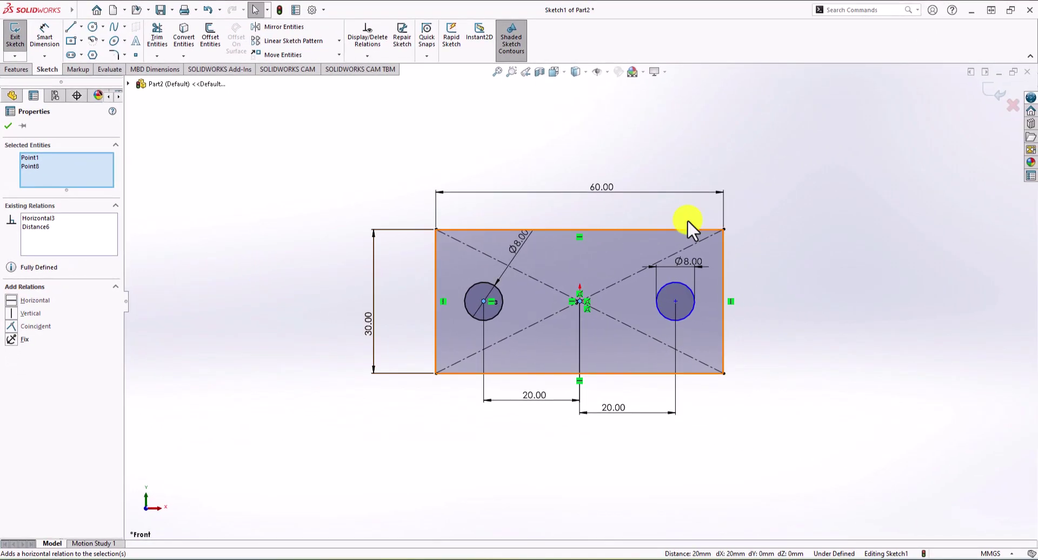
left_click(676, 301)
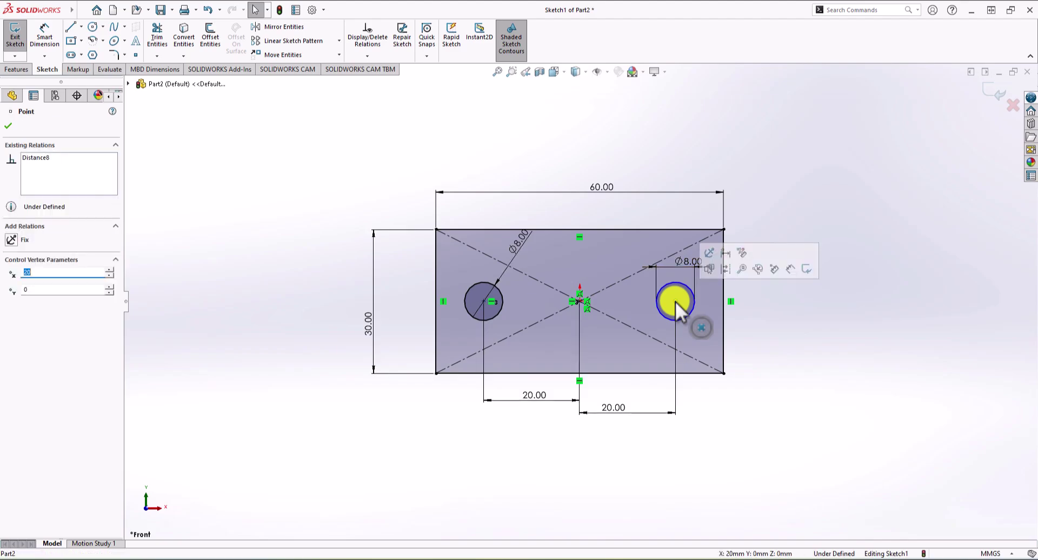
left_click(581, 300, "ctrl")
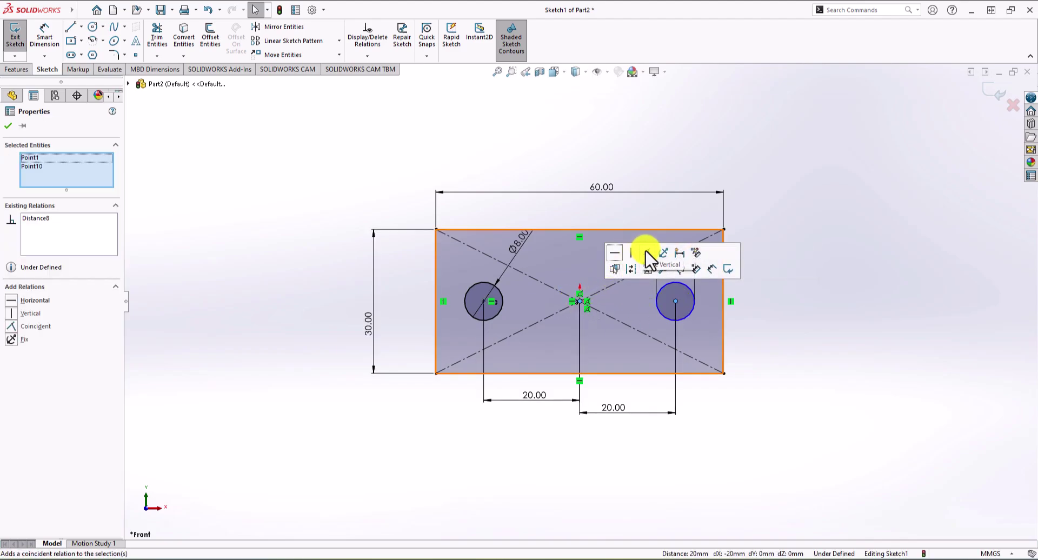
left_click(615, 253)
left_click(803, 324)
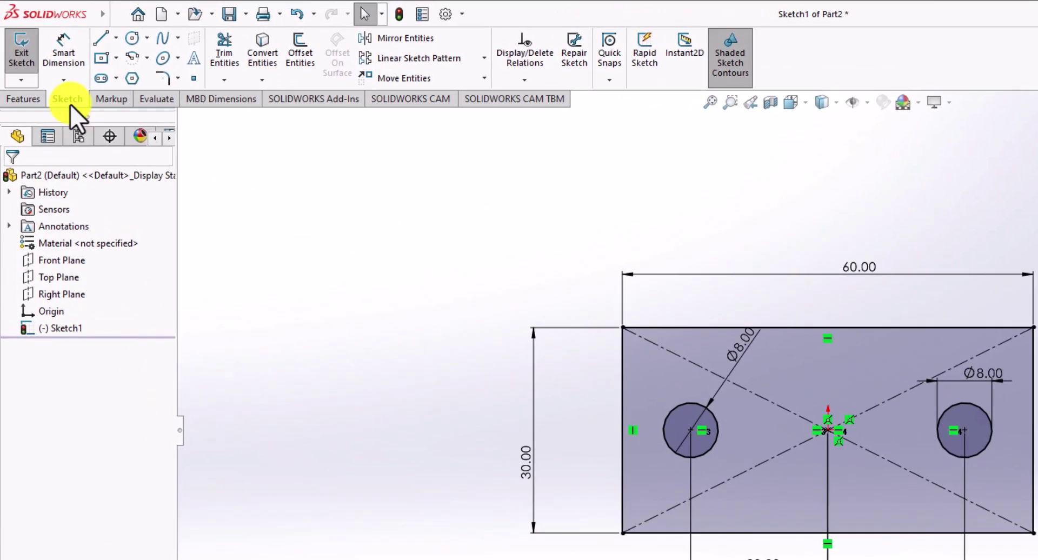
Fillet all four rectangle corners with an 8 mm radius
left_click(168, 79)
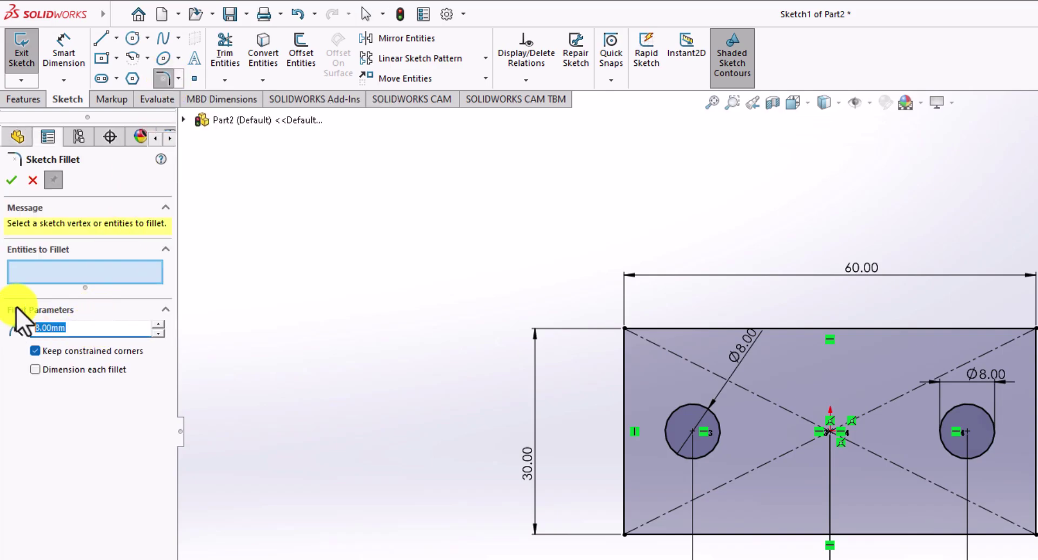
key("Home")
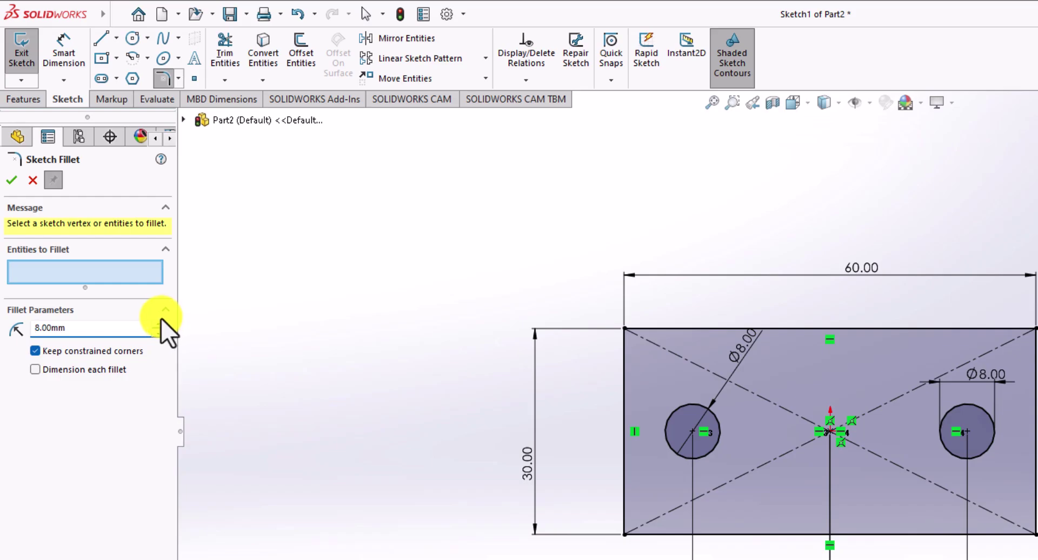
left_click(626, 352)
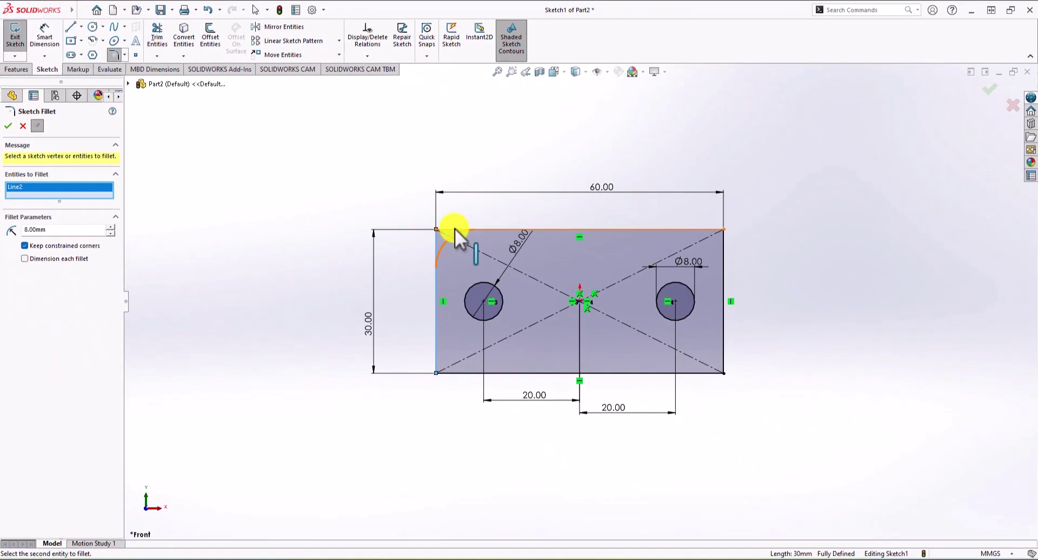
left_click(555, 279)
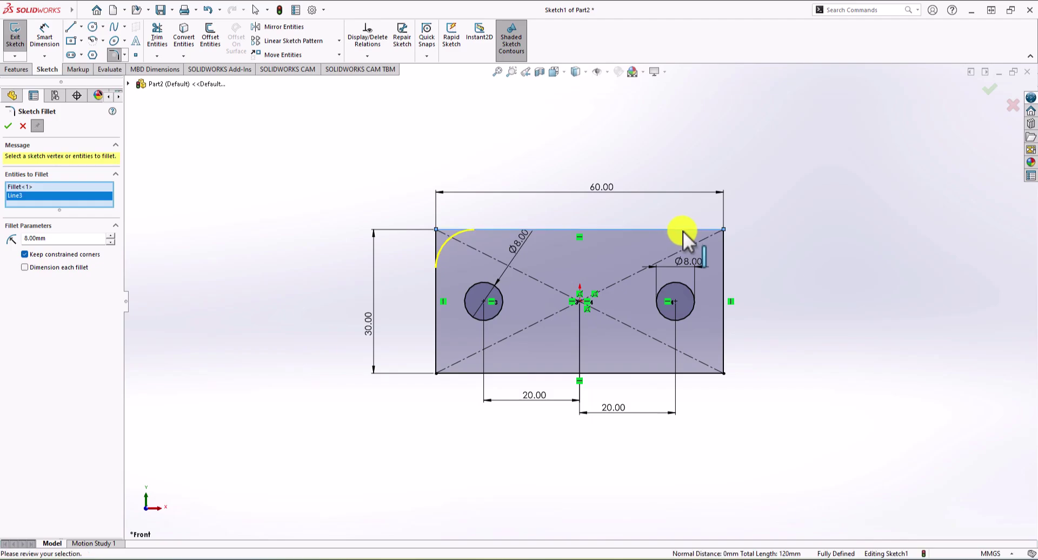
left_click(723, 260)
left_click(717, 340)
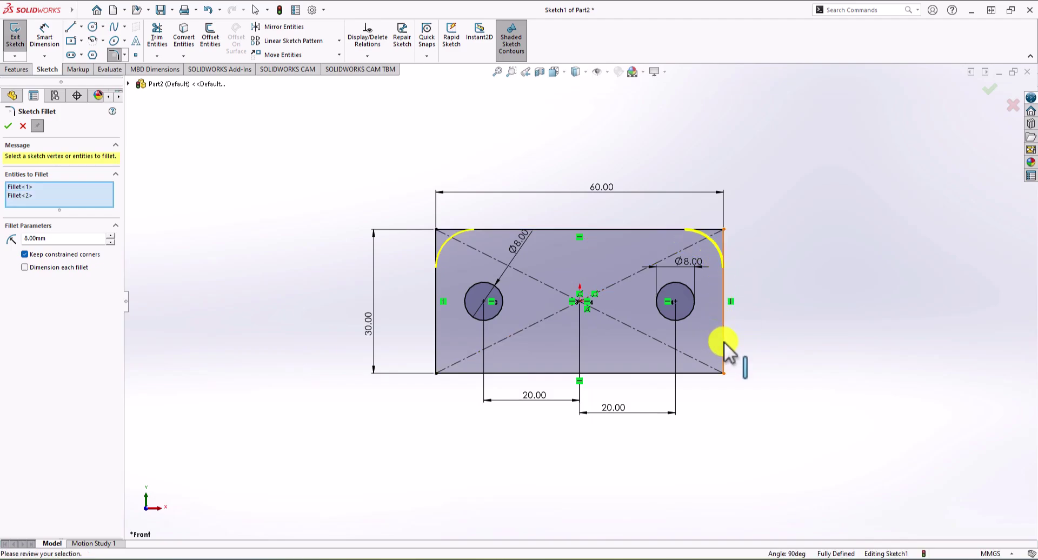
left_click(709, 373)
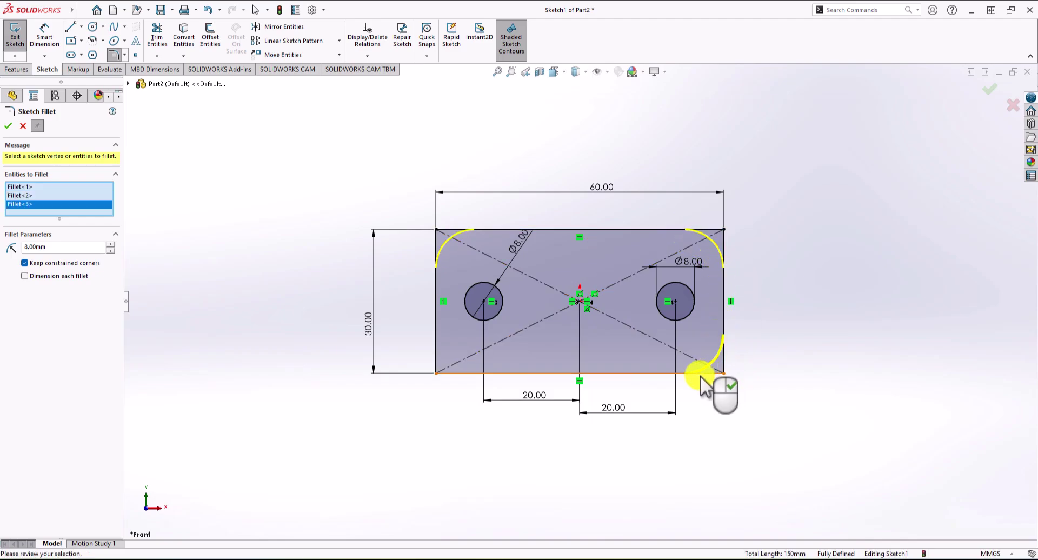
left_click(463, 373)
left_click(437, 351)
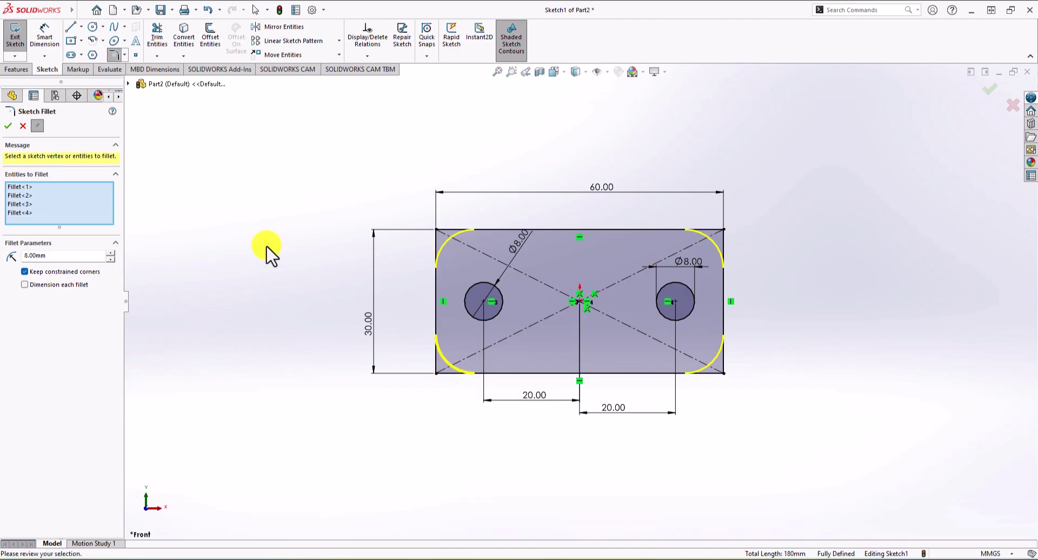
left_click(9, 127)
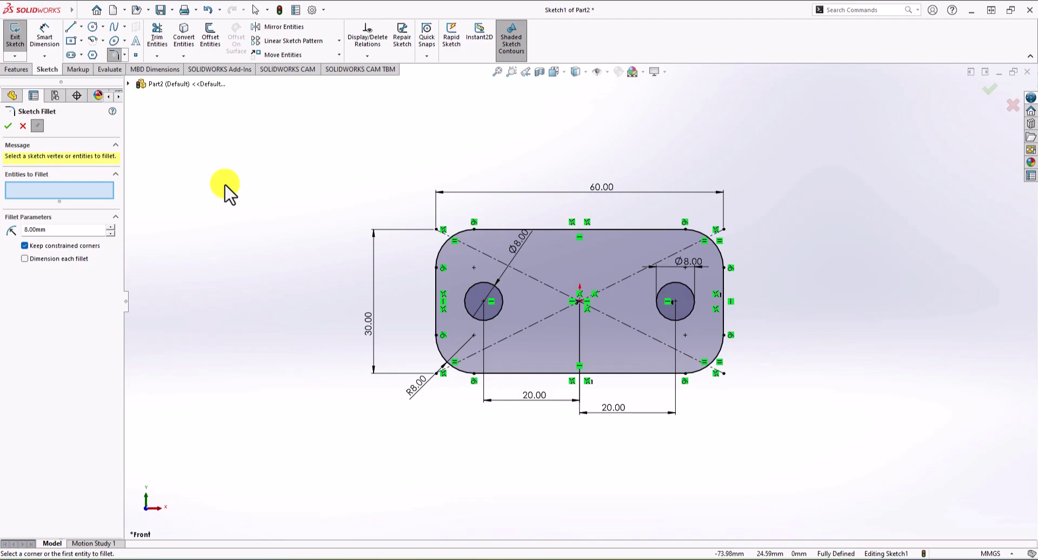
left_click(991, 90)
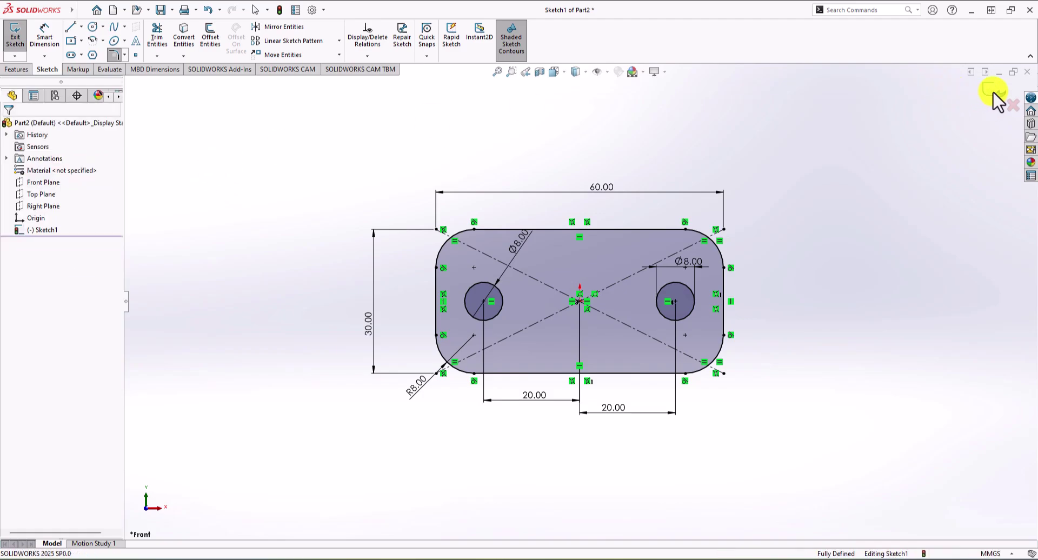
Extrude Sketch1 mid-plane to 5 mm depth as Boss-Extrude1
left_click(16, 69)
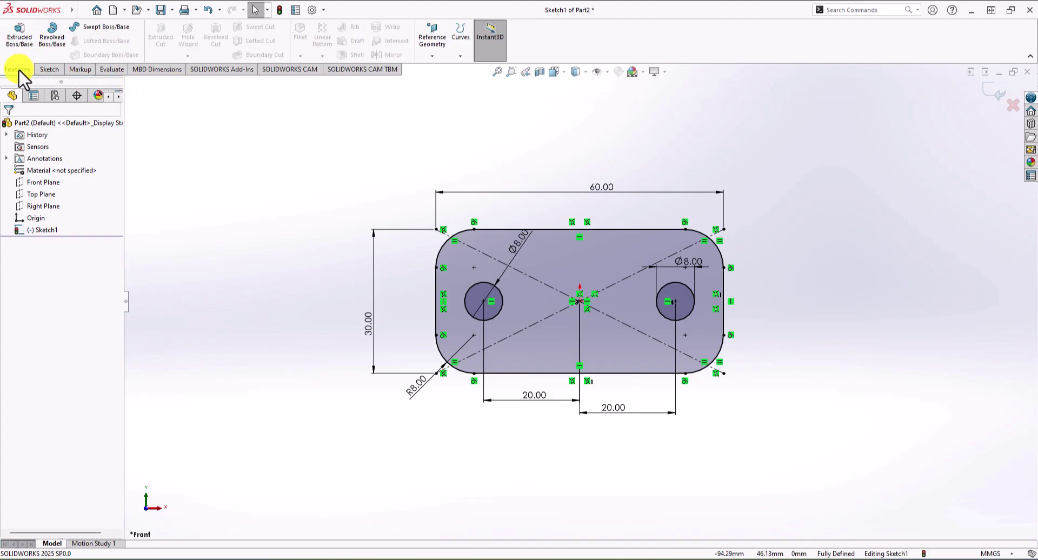
left_click(21, 39)
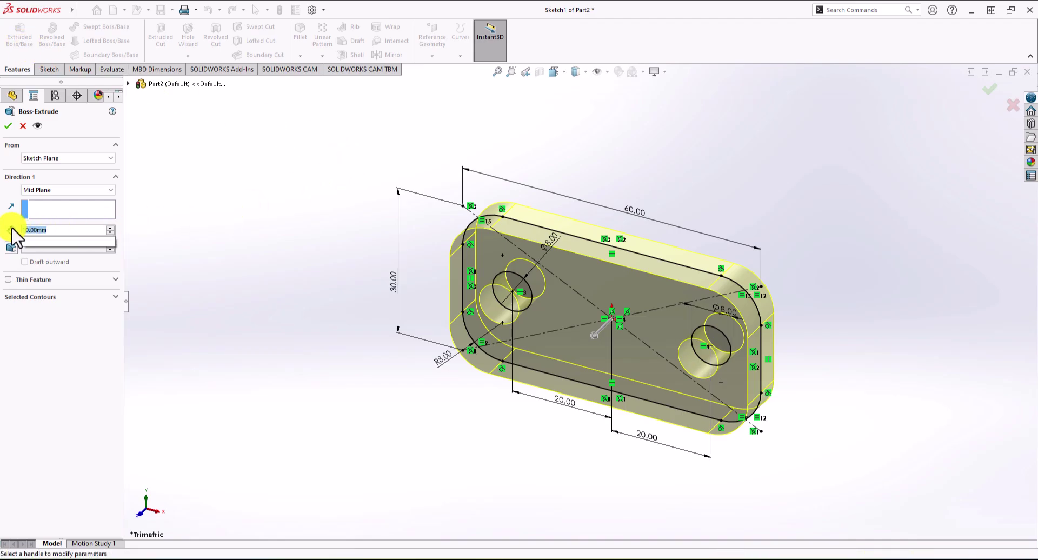
type("5")
key("Return")
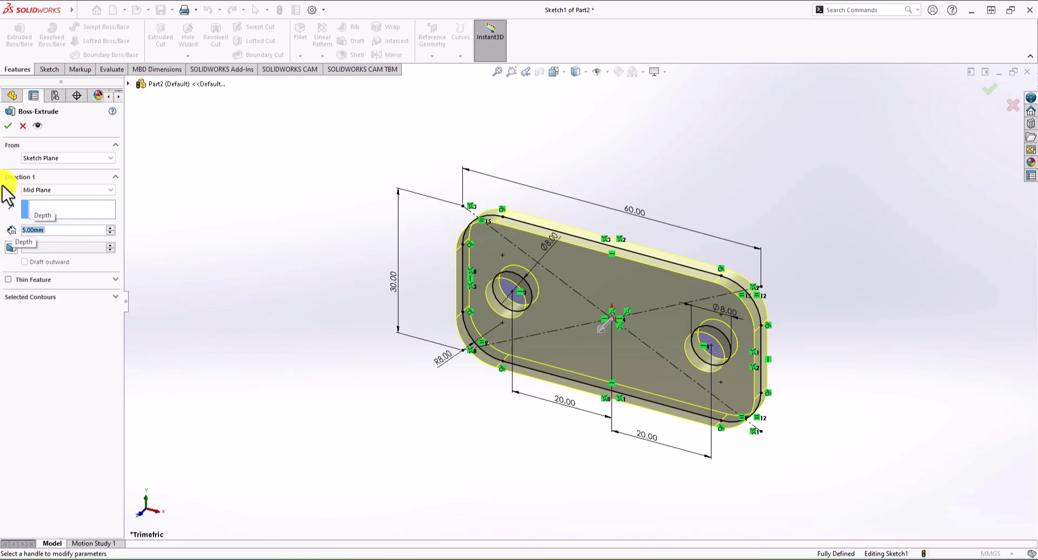
left_click(8, 126)
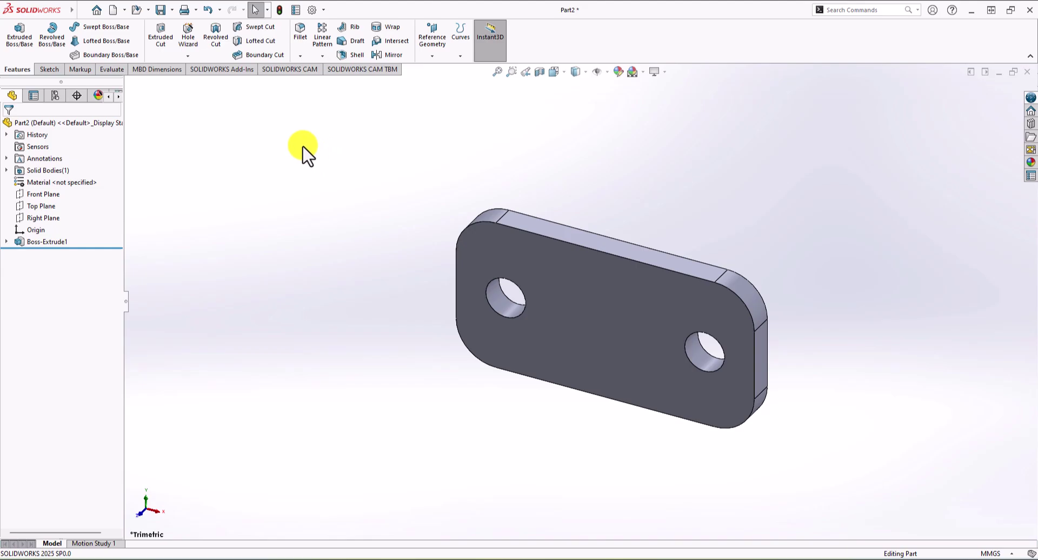
Start Sketch2 on the Right Plane and zoom out to see the plate edge-on
left_click(51, 70)
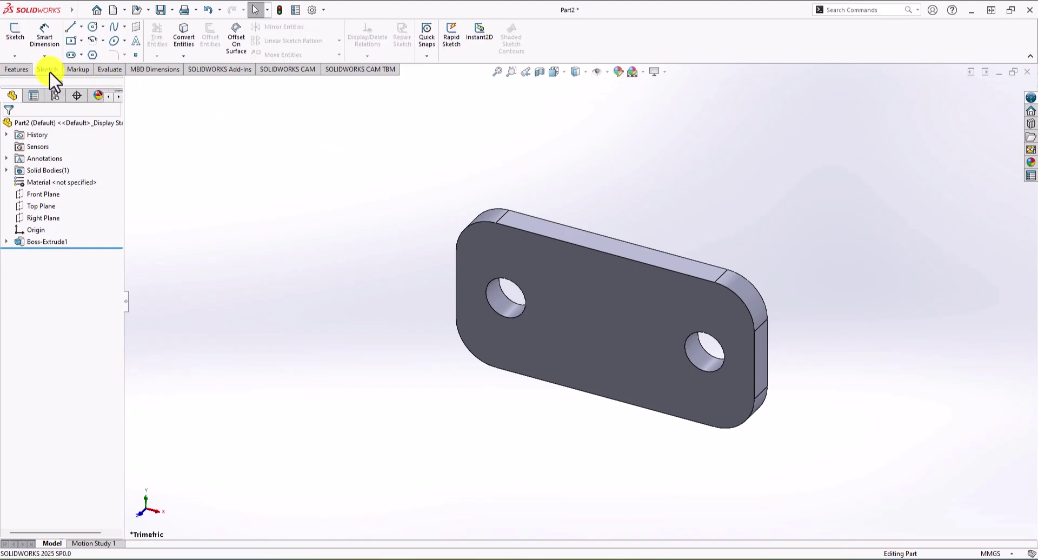
left_click(14, 35)
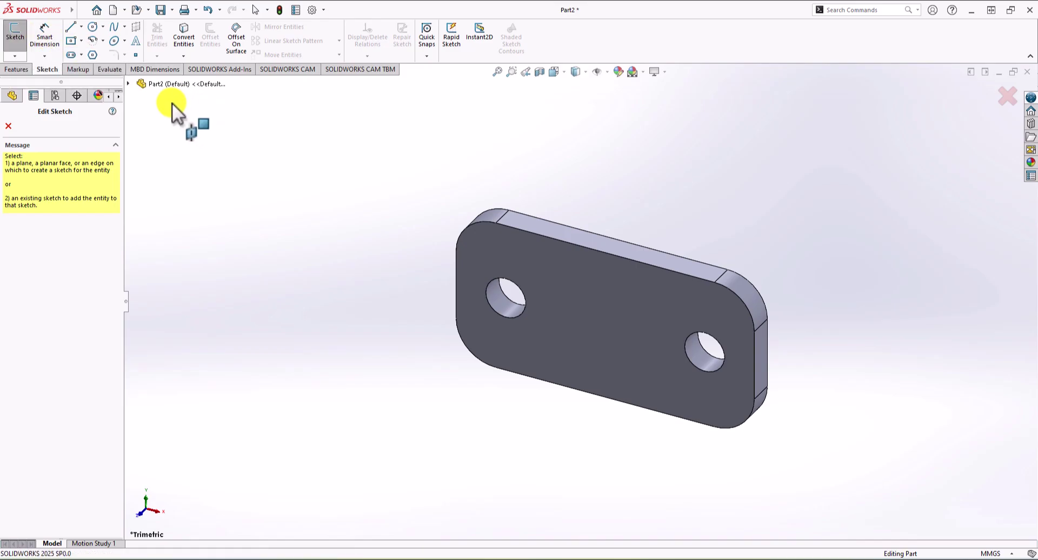
left_click(130, 83)
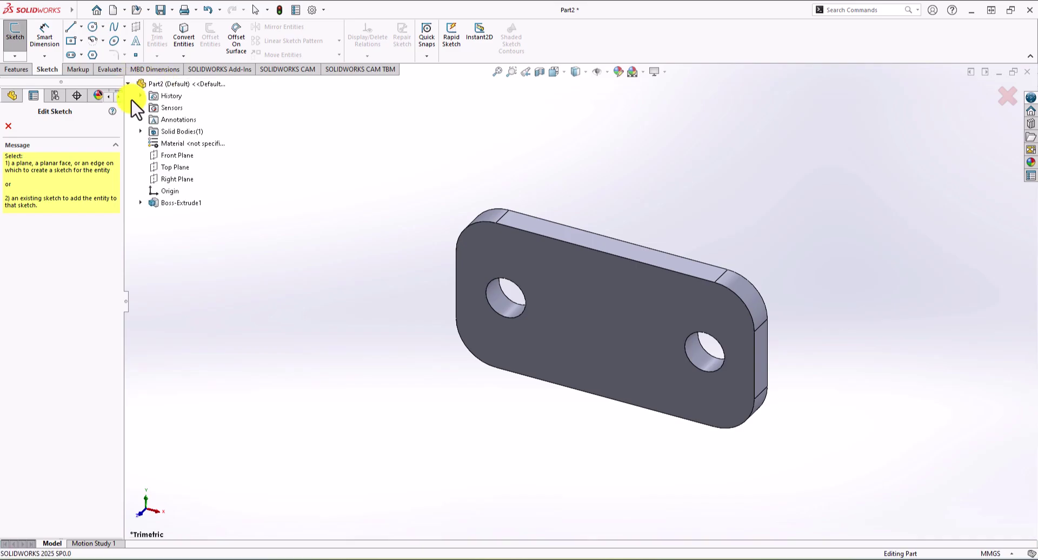
left_click(168, 180)
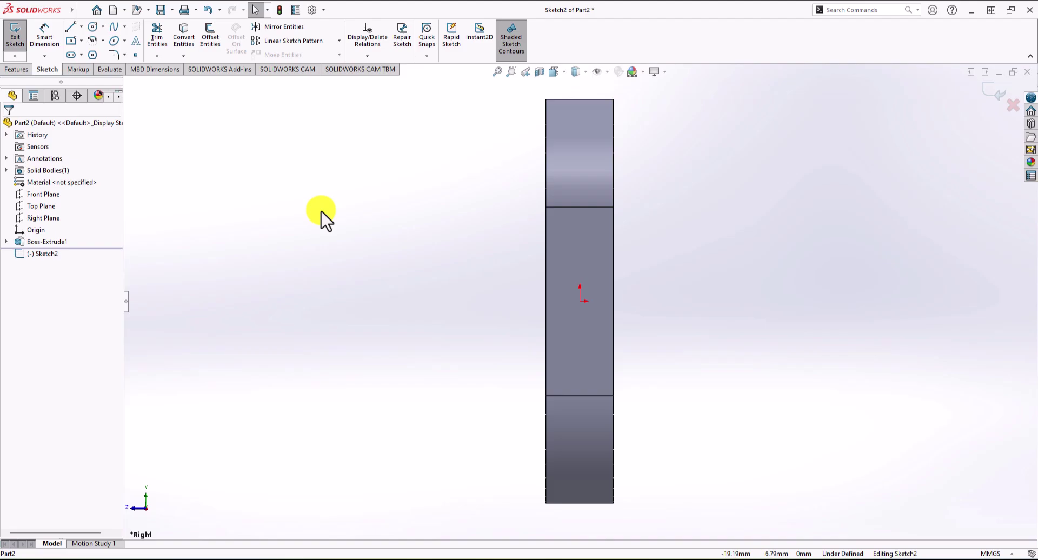
key("z")
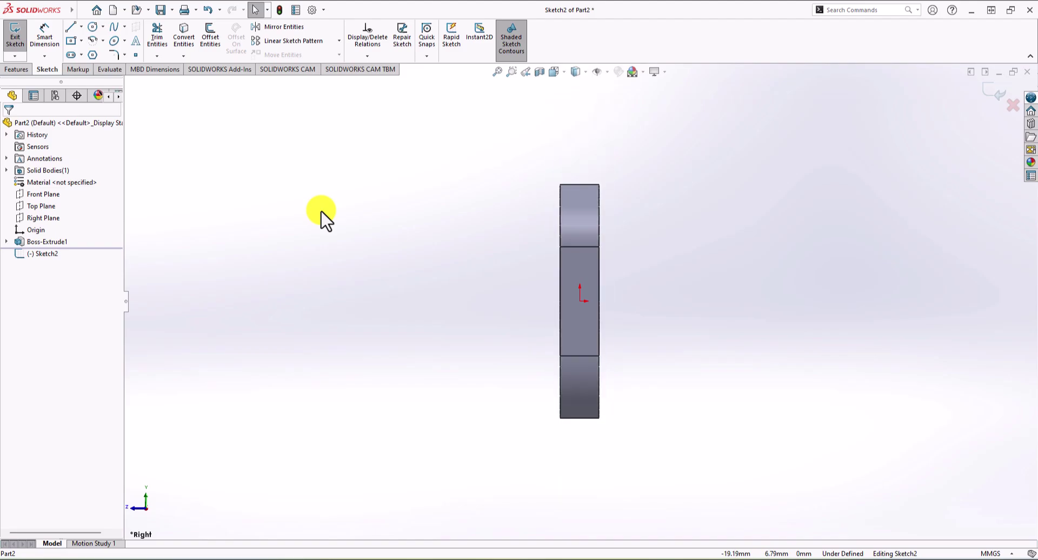
scroll(314, 275, "down", 1)
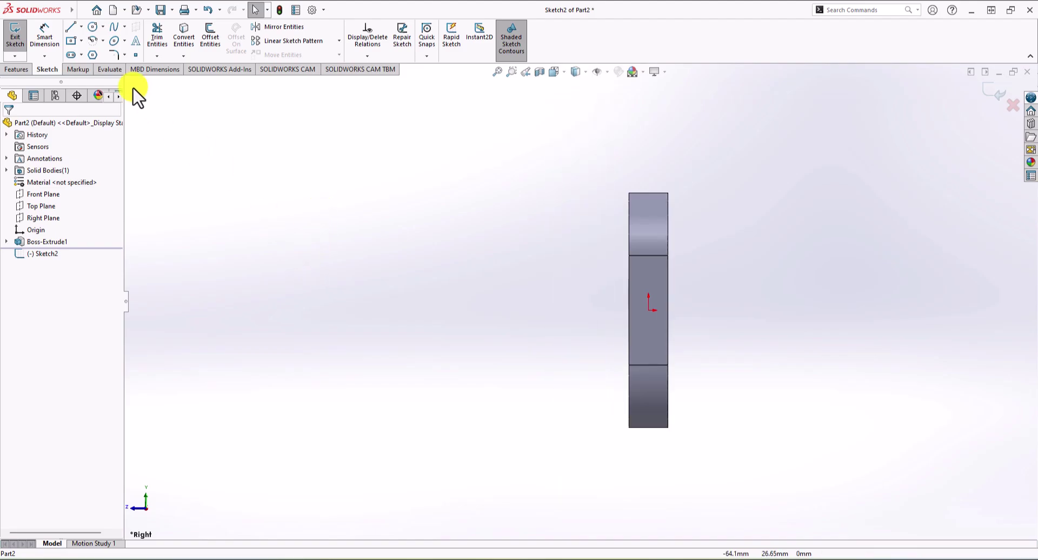
left_click(71, 28)
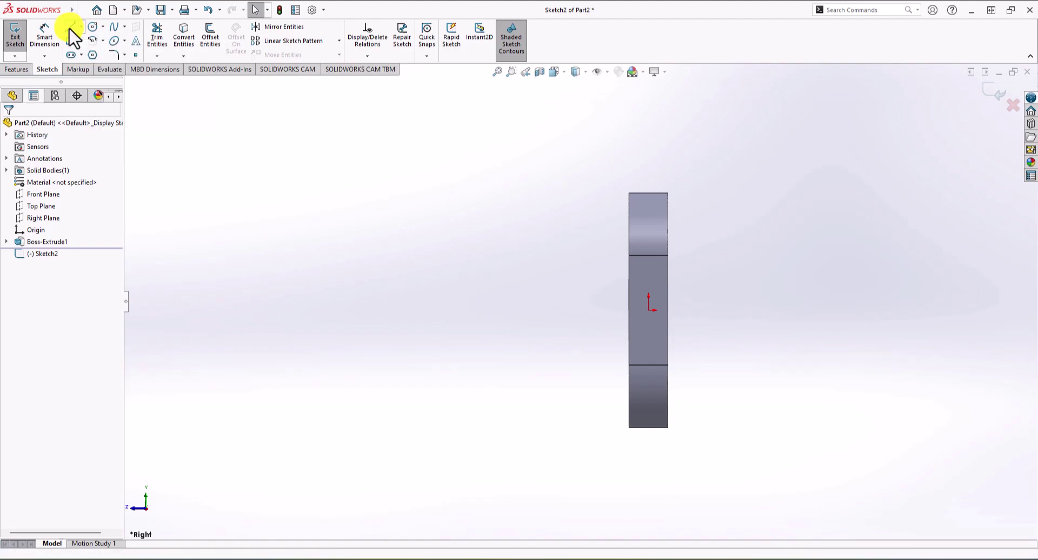
Draw a sloped line and a horizontal centerline leftward from the plate's top corner
left_click(629, 193)
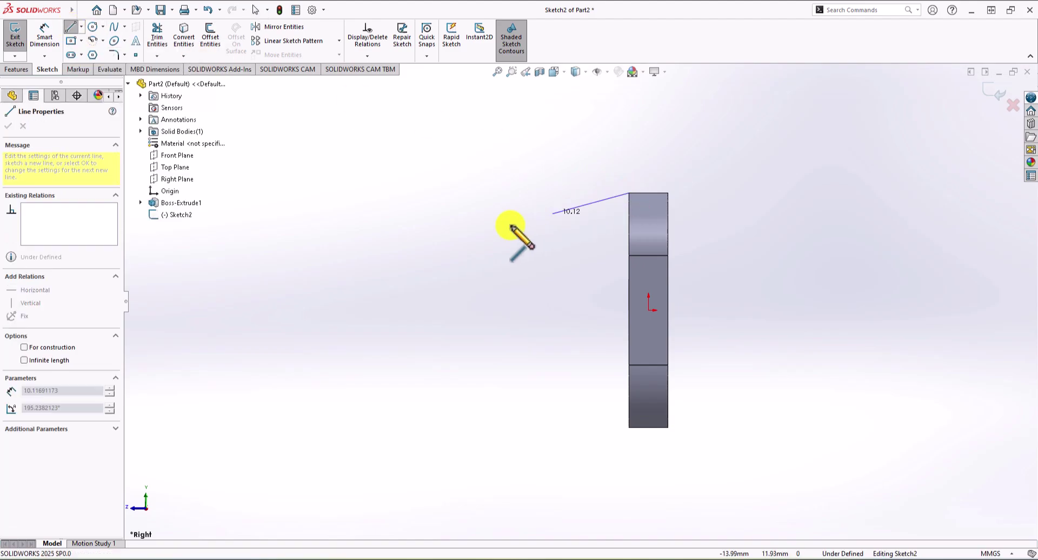
double_click(330, 272)
key("Escape")
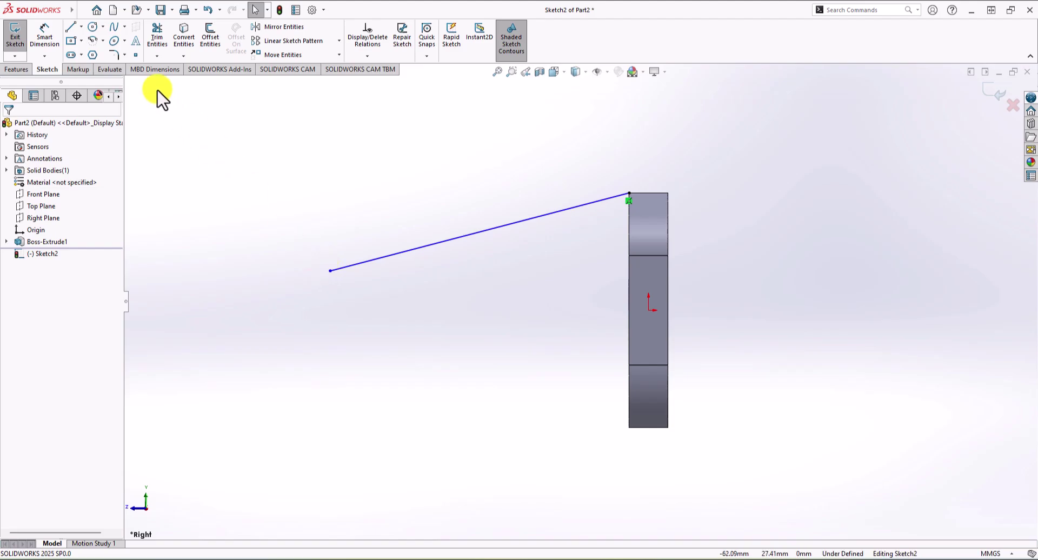
left_click(81, 26)
left_click(85, 52)
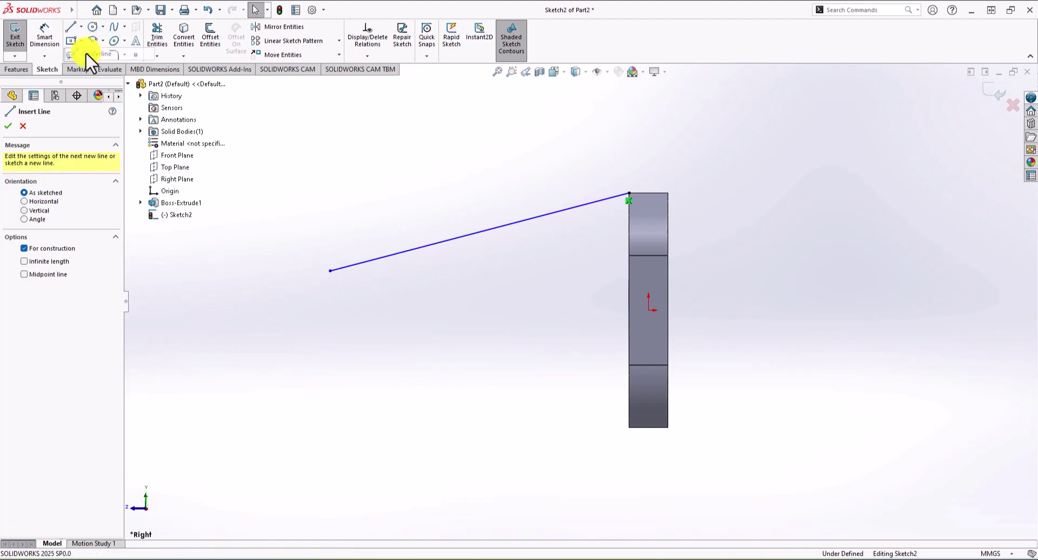
left_click(629, 193)
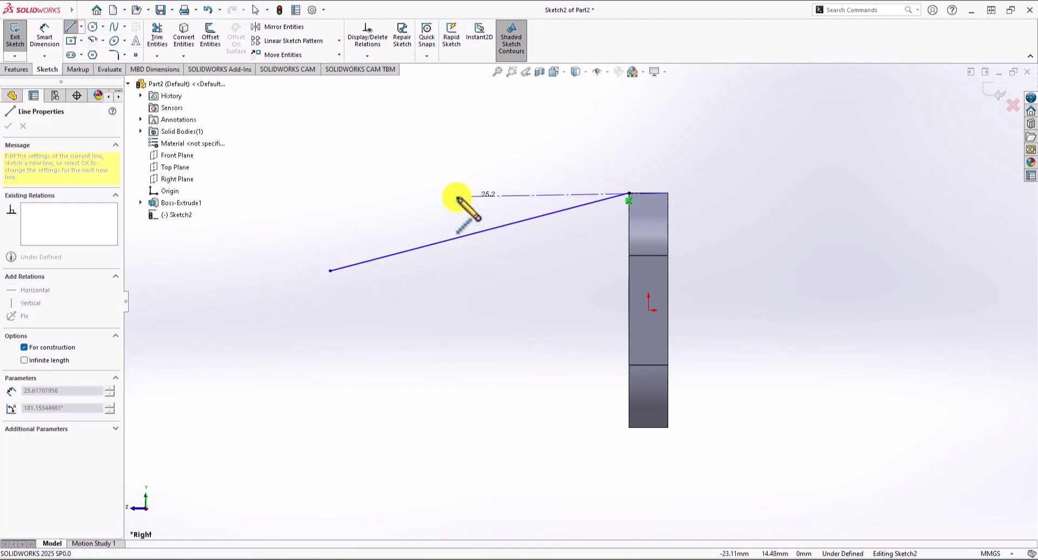
left_click(304, 193)
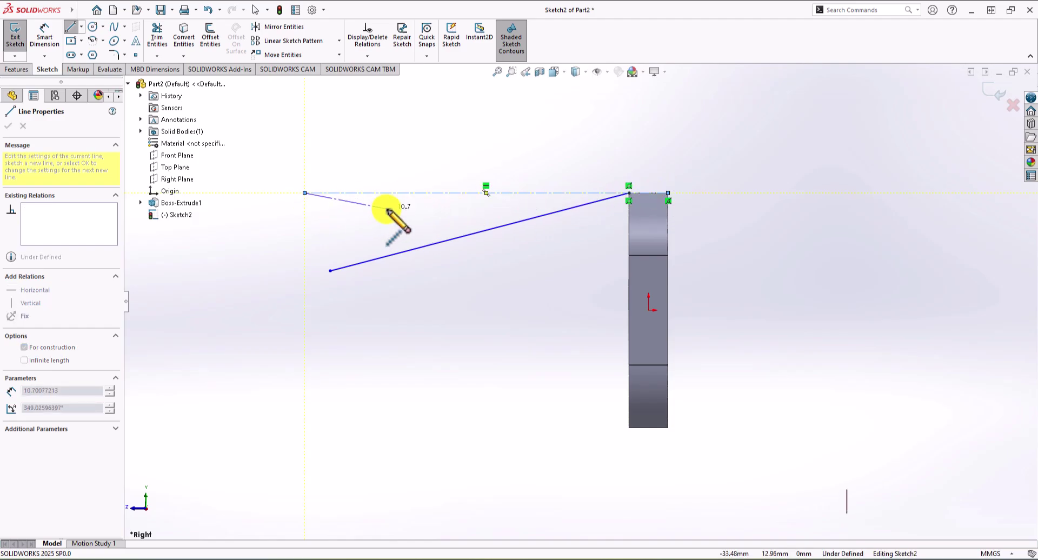
key("Escape")
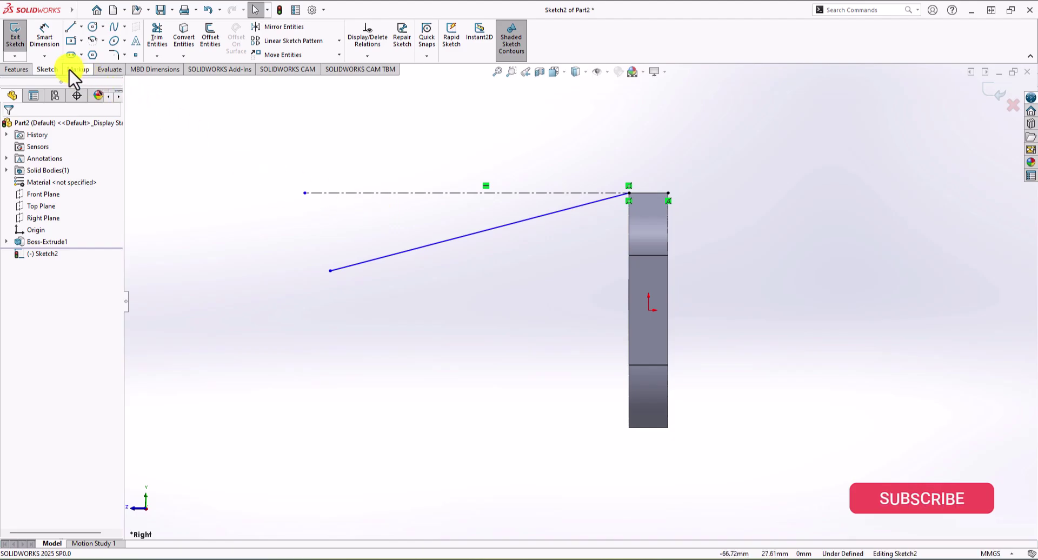
Dimension the angle between the sloped line and centerline to 15°
left_click(44, 46)
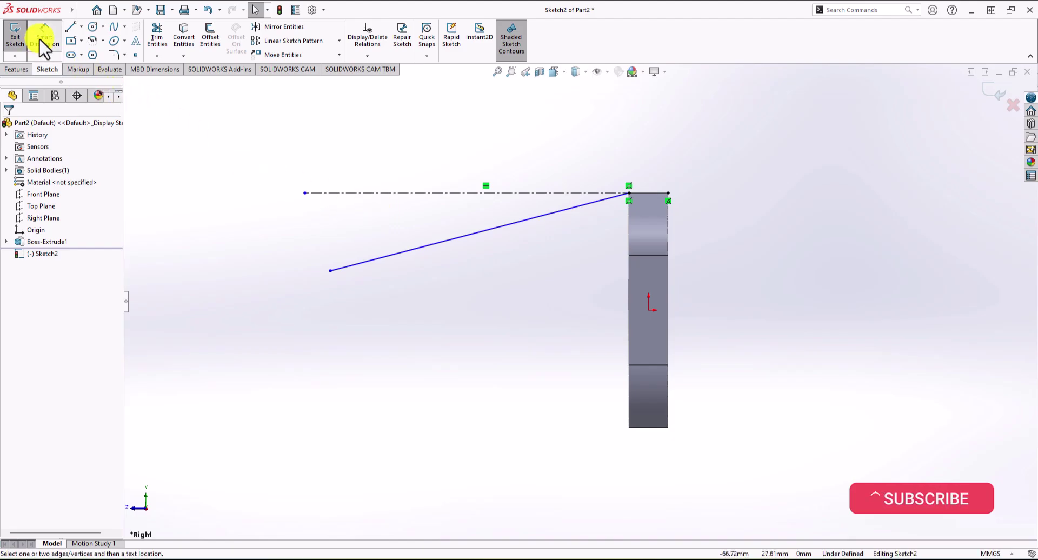
left_click(475, 233)
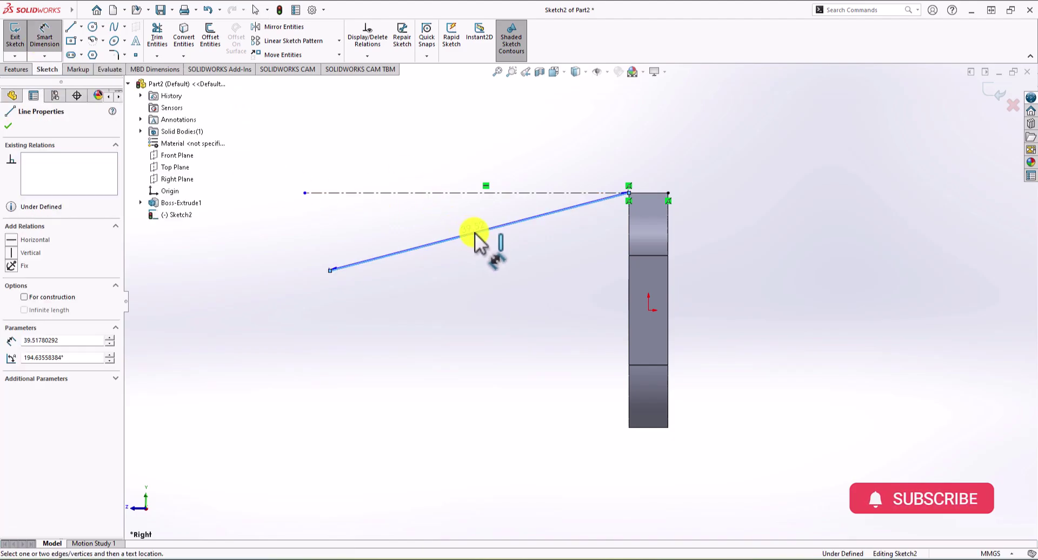
left_click(469, 194)
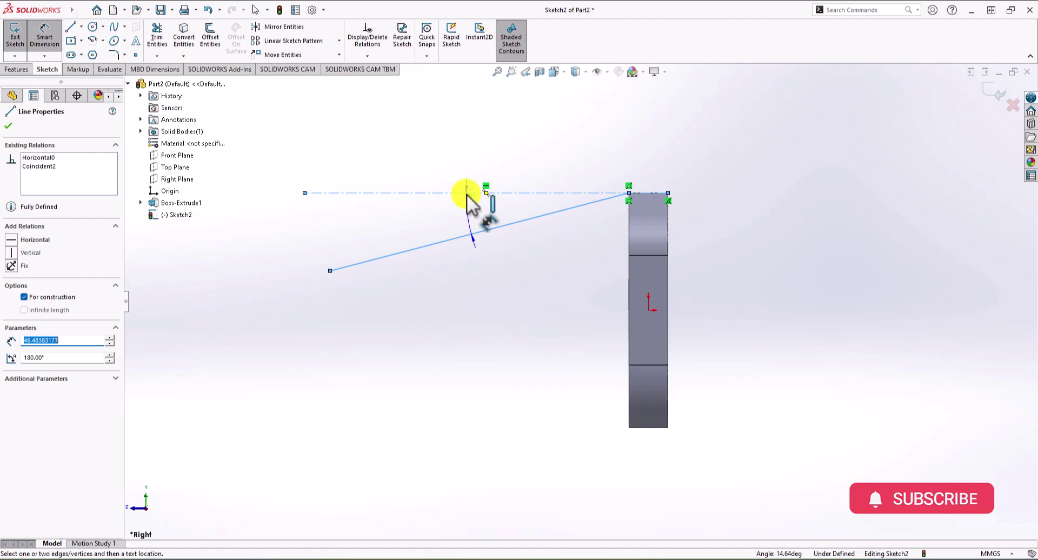
left_click(427, 219)
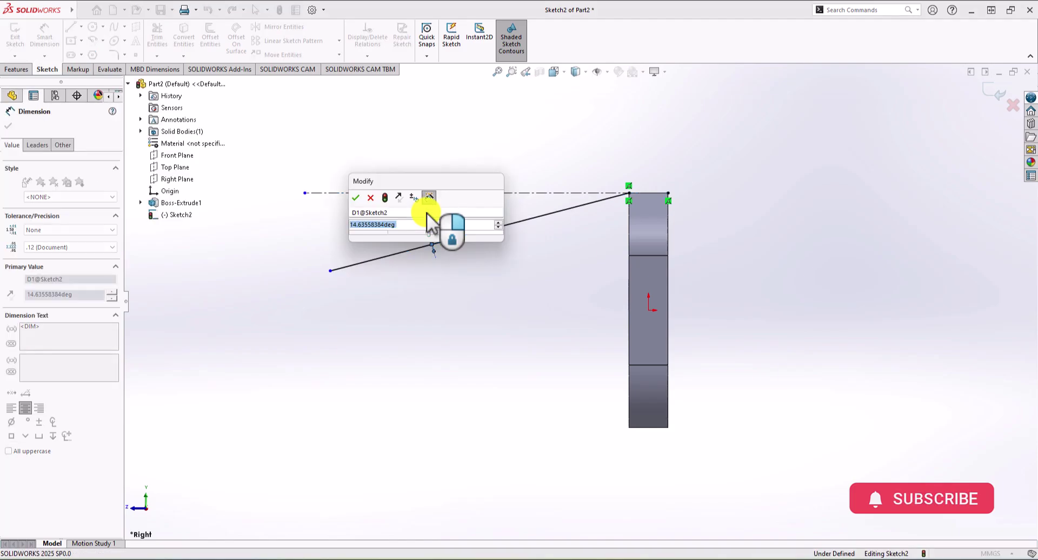
type("15")
key("Return")
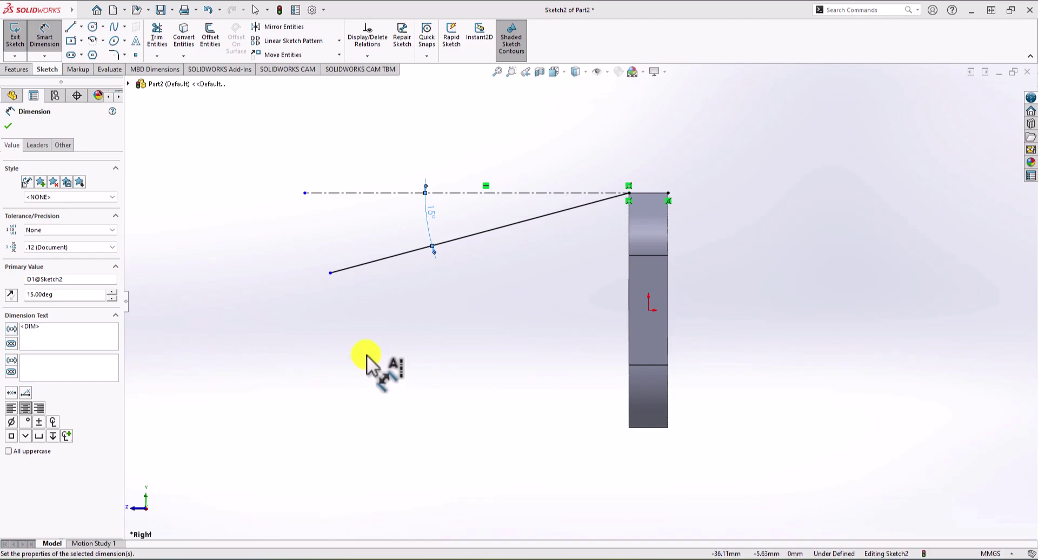
Sketch a circle below the 15° line's free end and make it tangent to that line
left_click(94, 28)
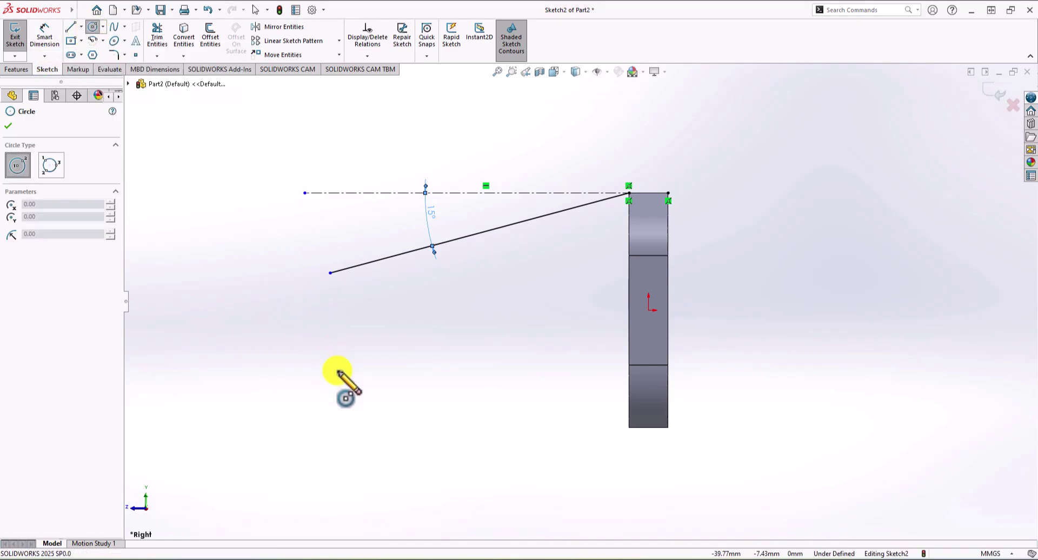
left_click_drag(362, 362, 359, 280)
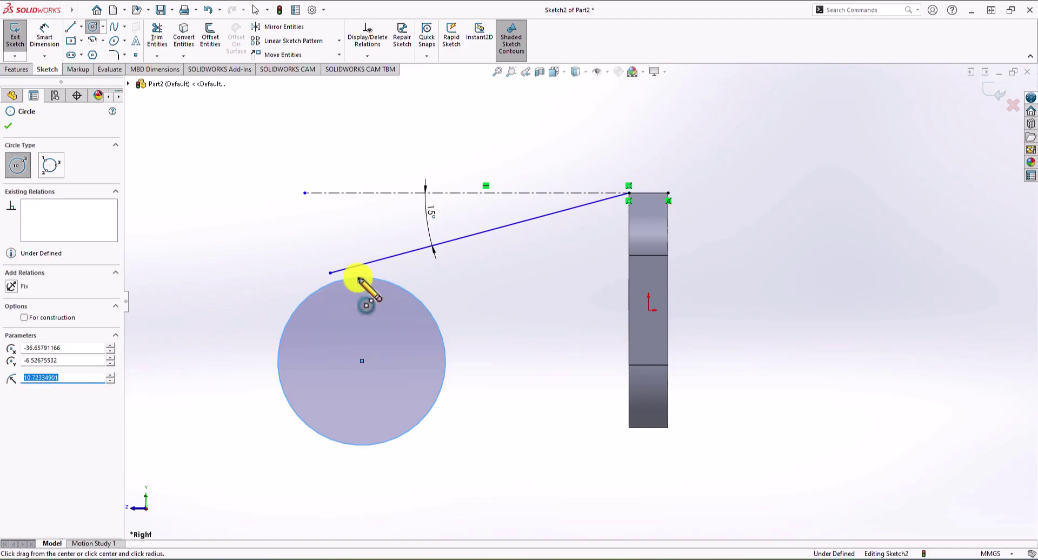
key("Escape")
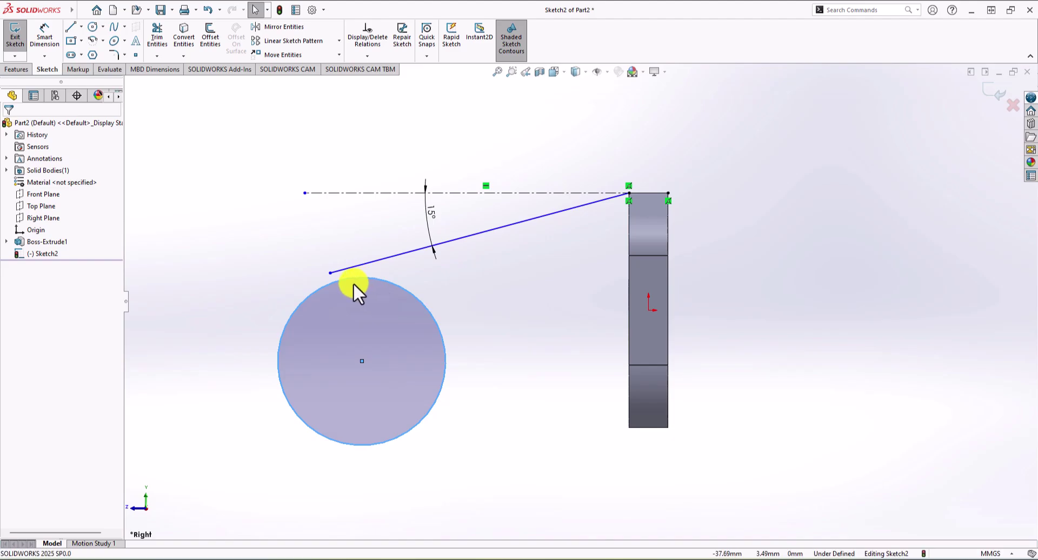
left_click(351, 280)
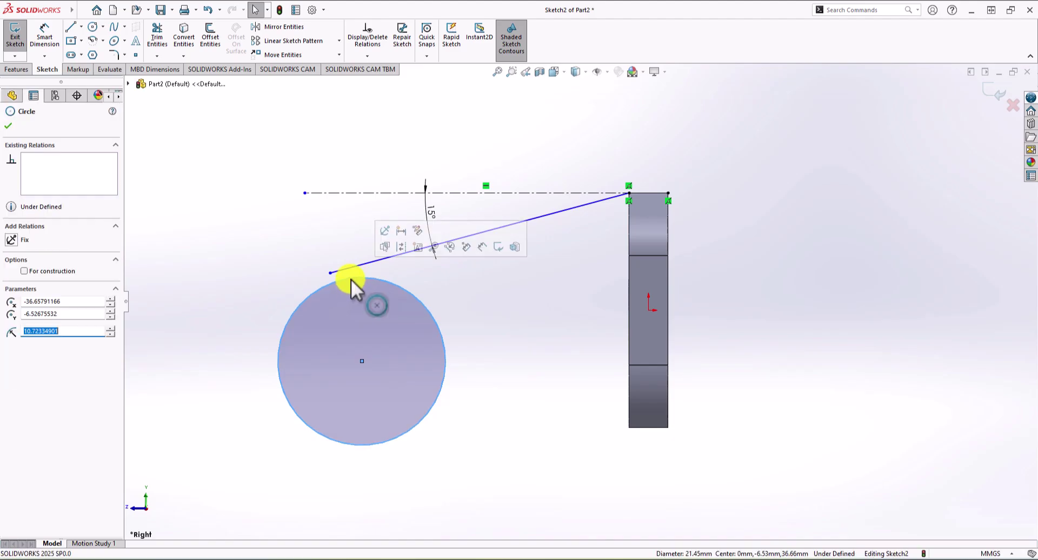
left_click(349, 269, "ctrl")
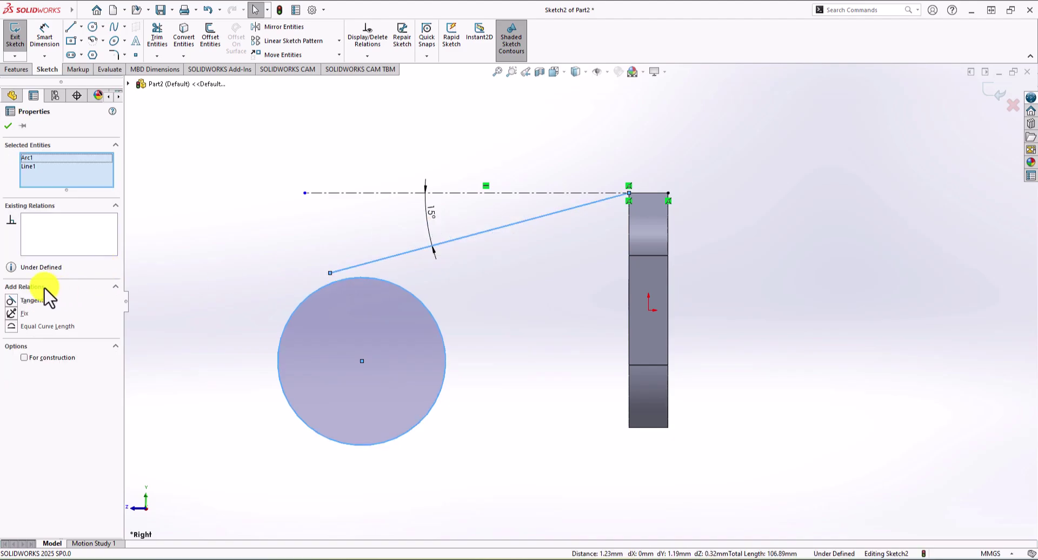
left_click(13, 302)
left_click(237, 260)
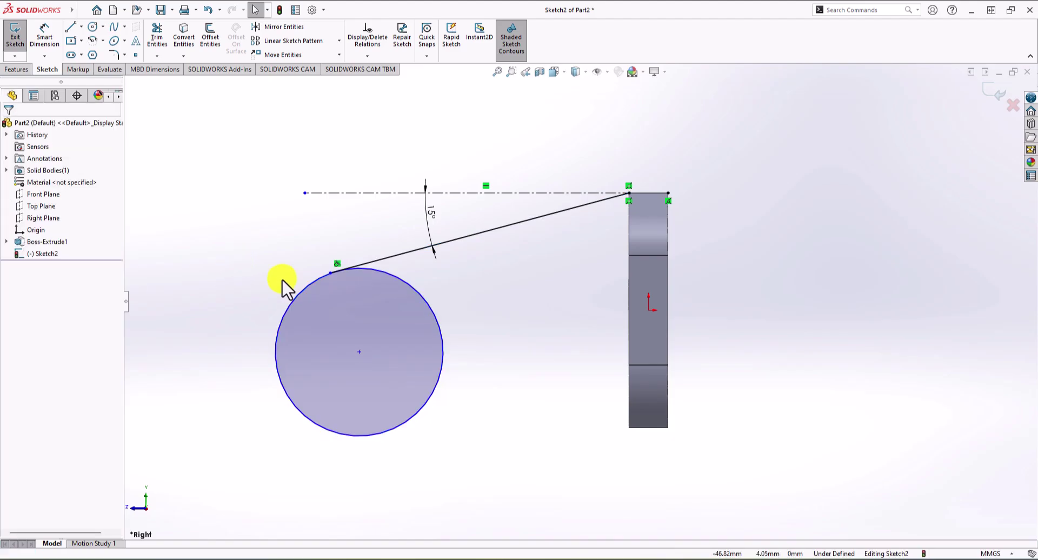
Dimension the new circle's diameter to 25 mm
left_click(44, 34)
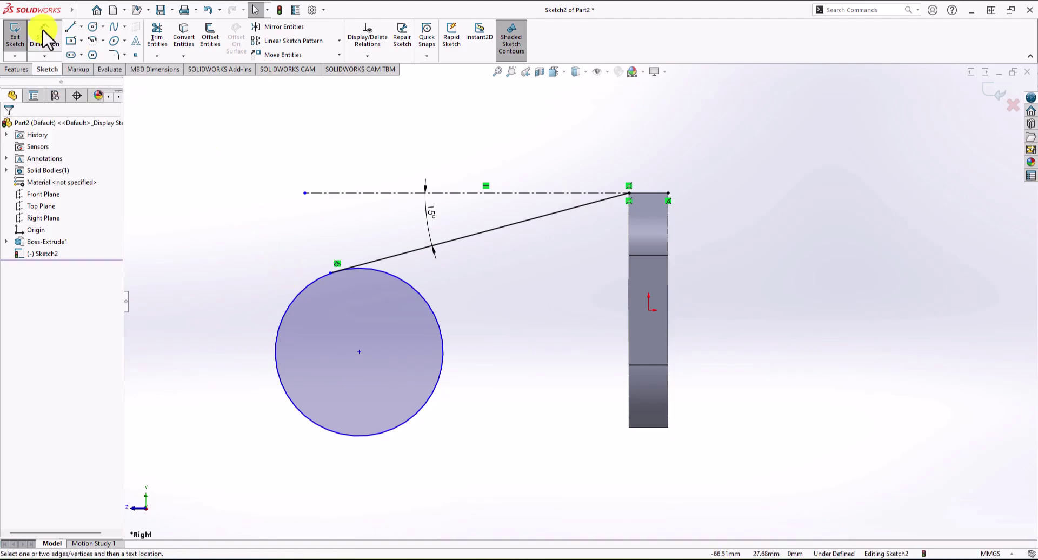
left_click(301, 287)
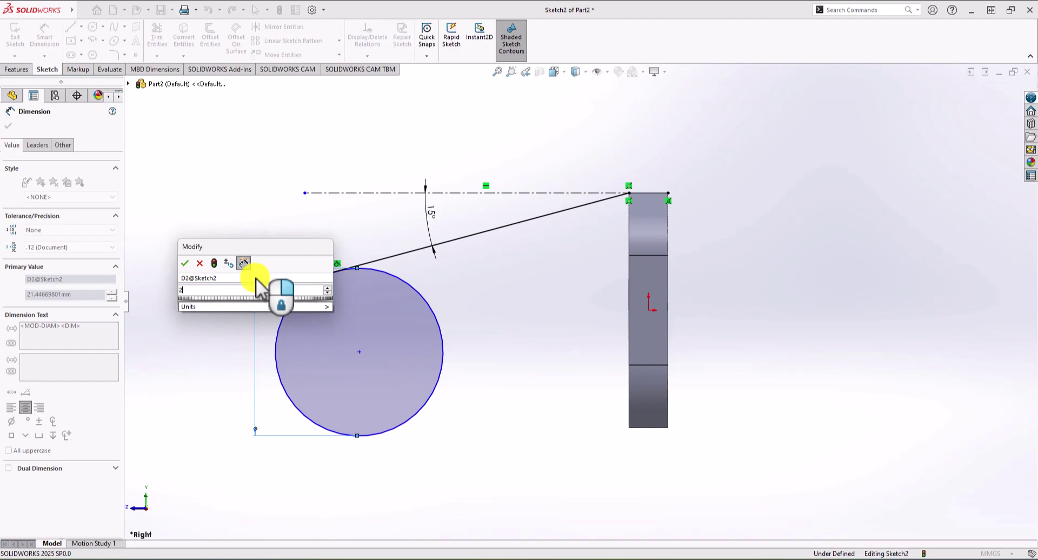
key("Return")
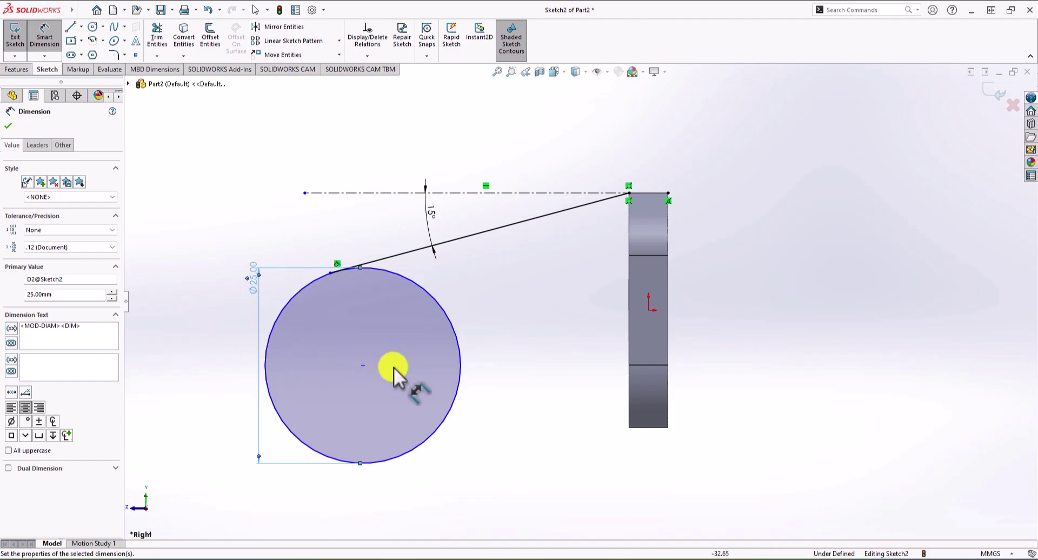
left_click(363, 365)
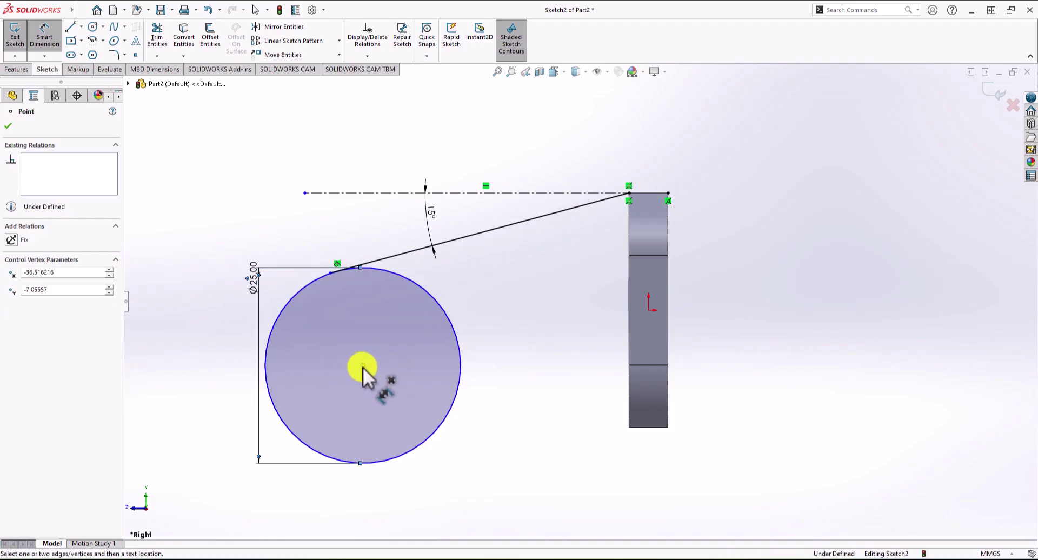
Set the big circle's centre 40 mm from the block edge and sketch a circle at that centre
left_click(670, 332)
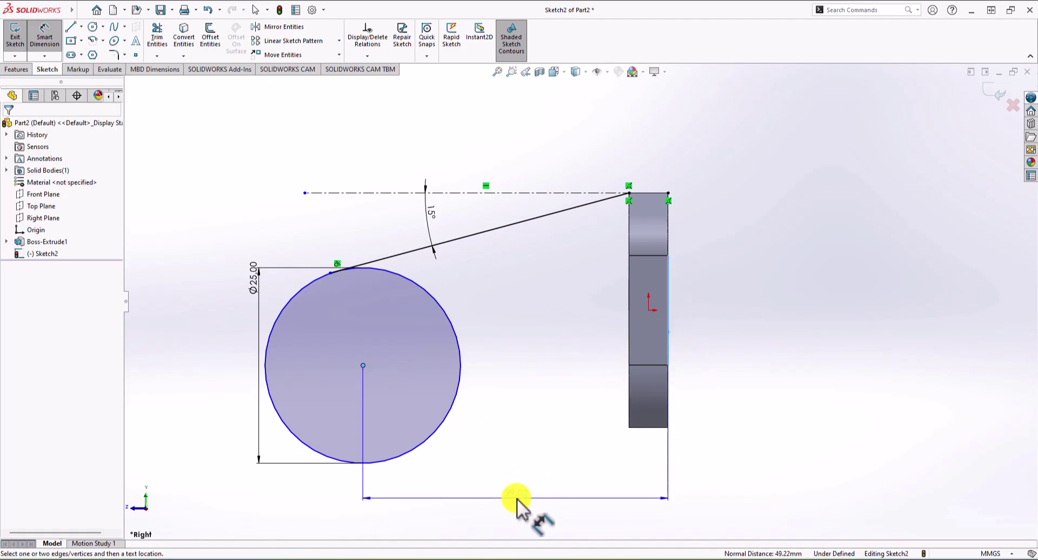
left_click(517, 498)
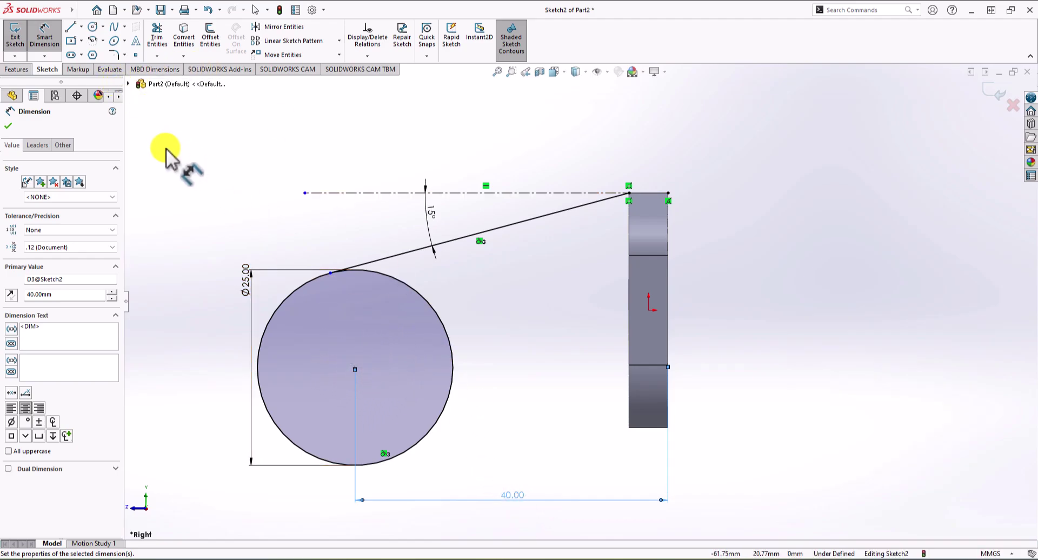
left_click(93, 26)
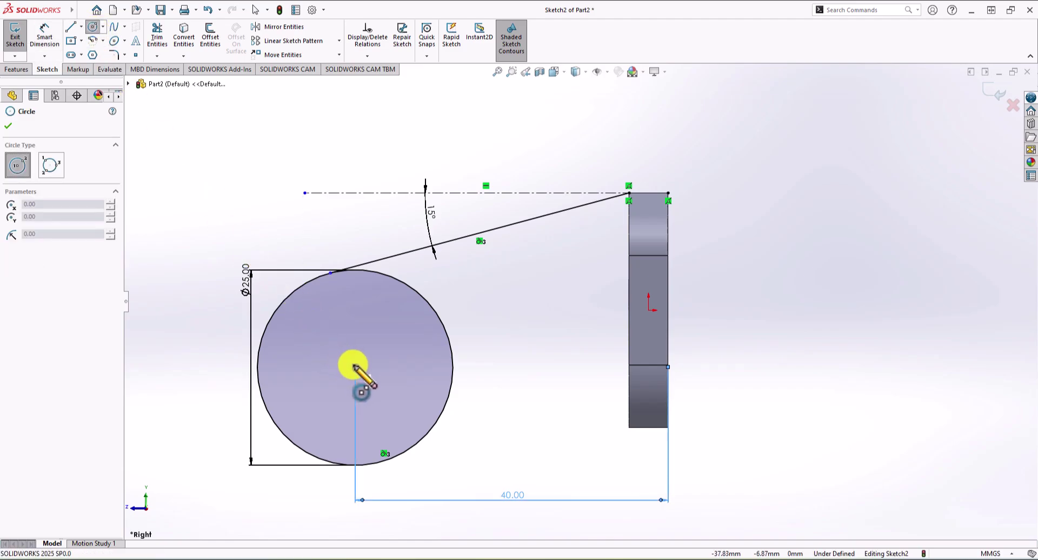
left_click(354, 368)
left_click(384, 337)
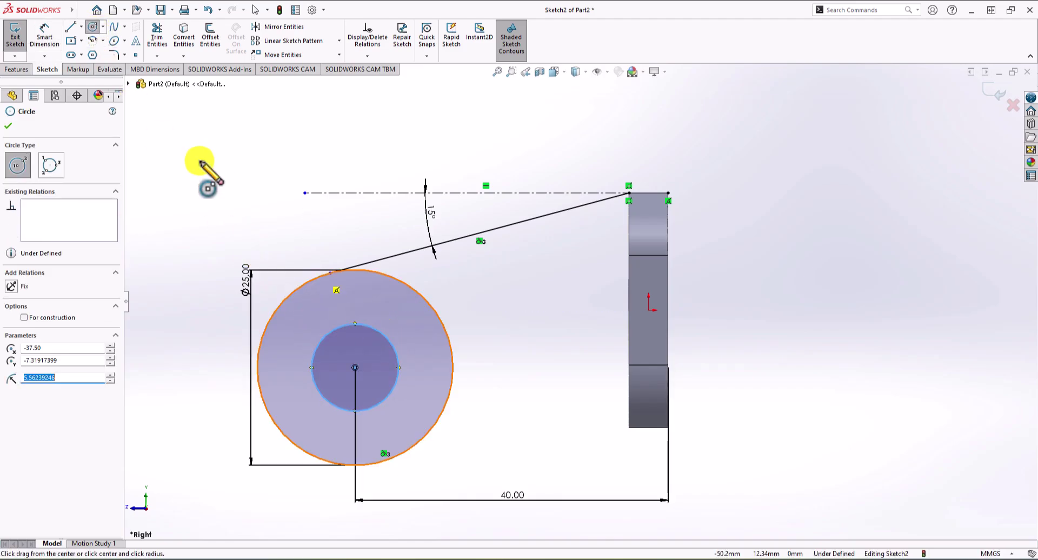
Dimension the concentric inner circle to an 8 mm diameter
left_click(46, 36)
left_click(340, 327)
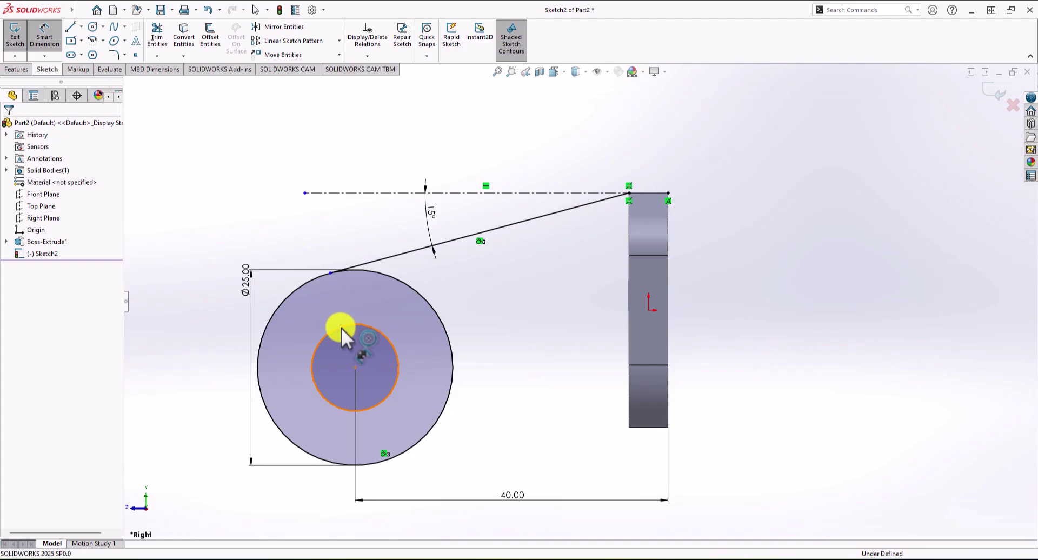
left_click(287, 220)
type("8")
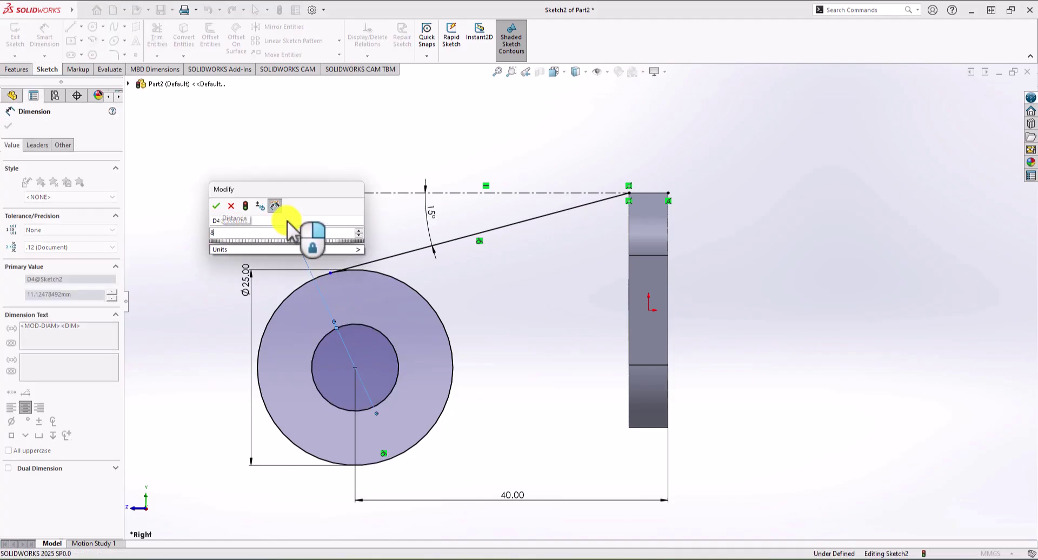
key("Return")
key("Escape")
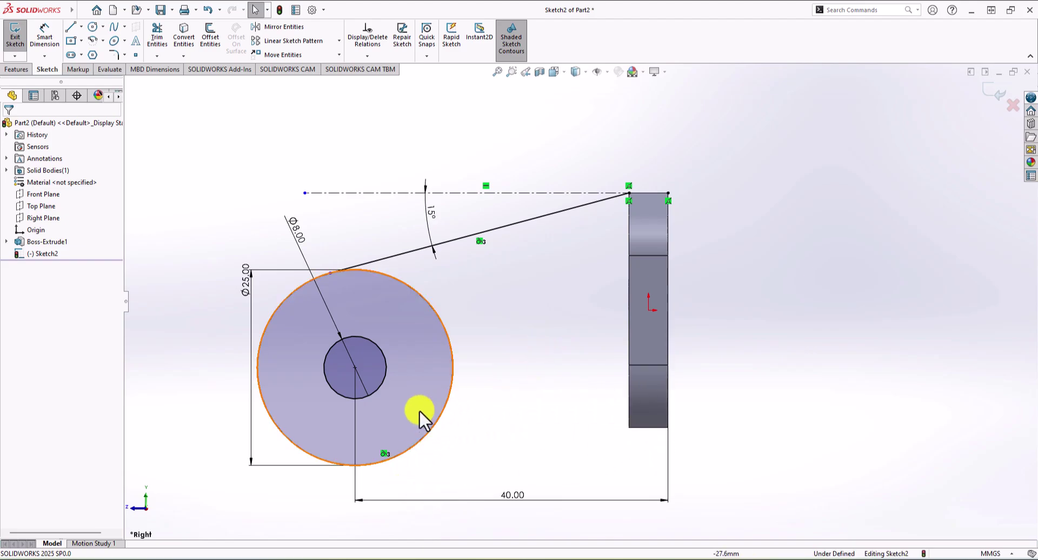
Sketch a horizontal line left from the block's lower corner and a slanted line from the circle's bottom to it
left_click(71, 27)
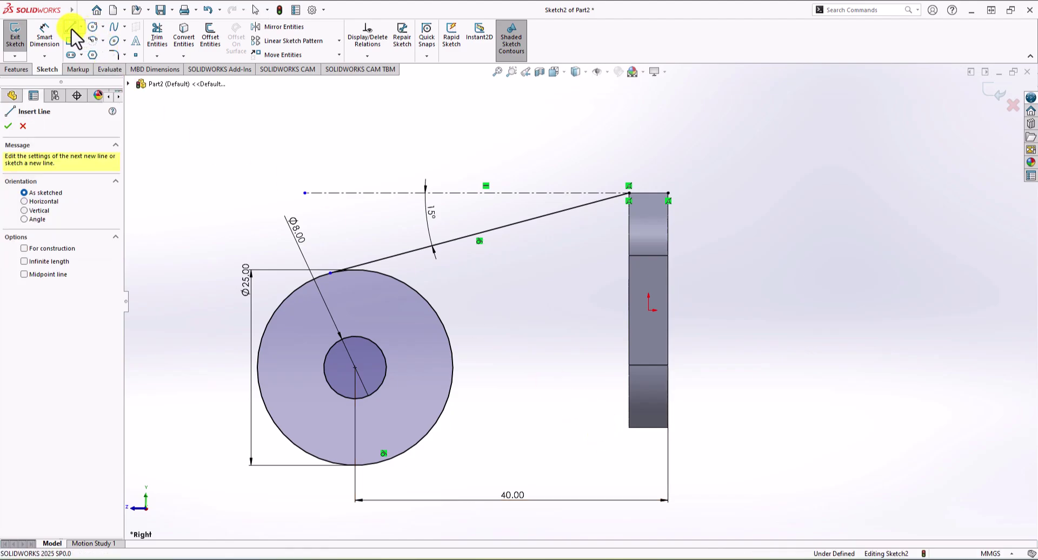
left_click(628, 427)
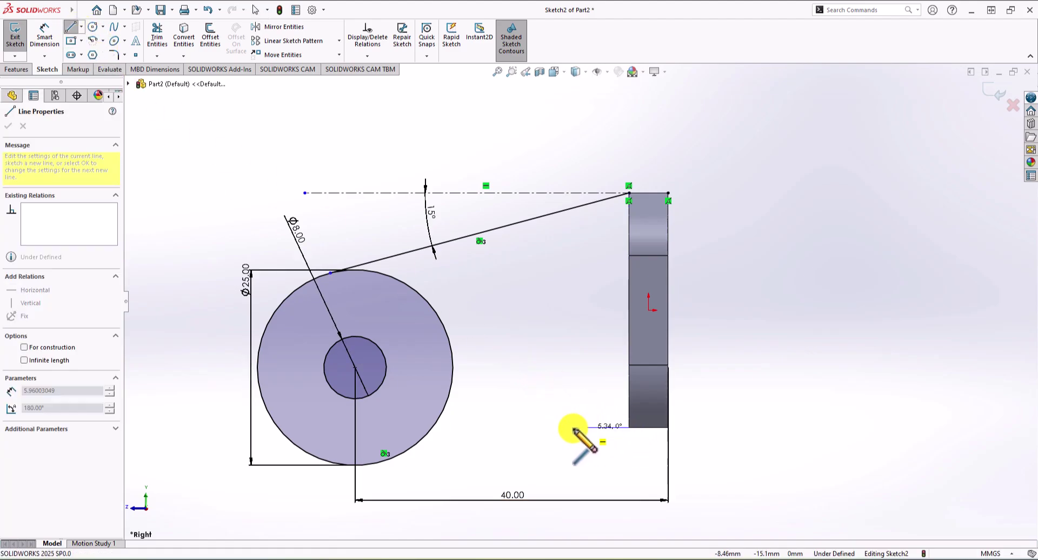
left_click(486, 428)
double_click(486, 427)
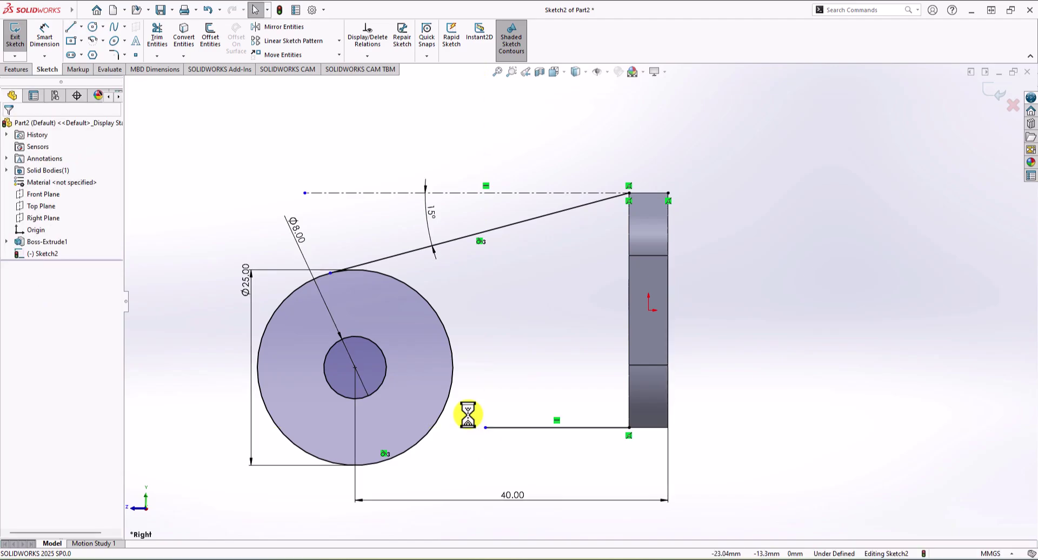
left_click(378, 462)
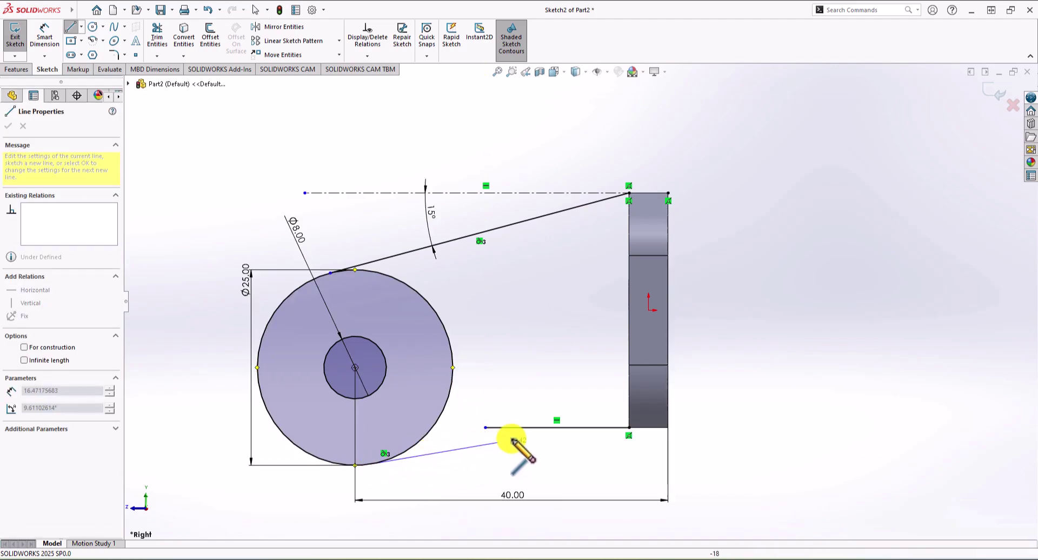
left_click(528, 428)
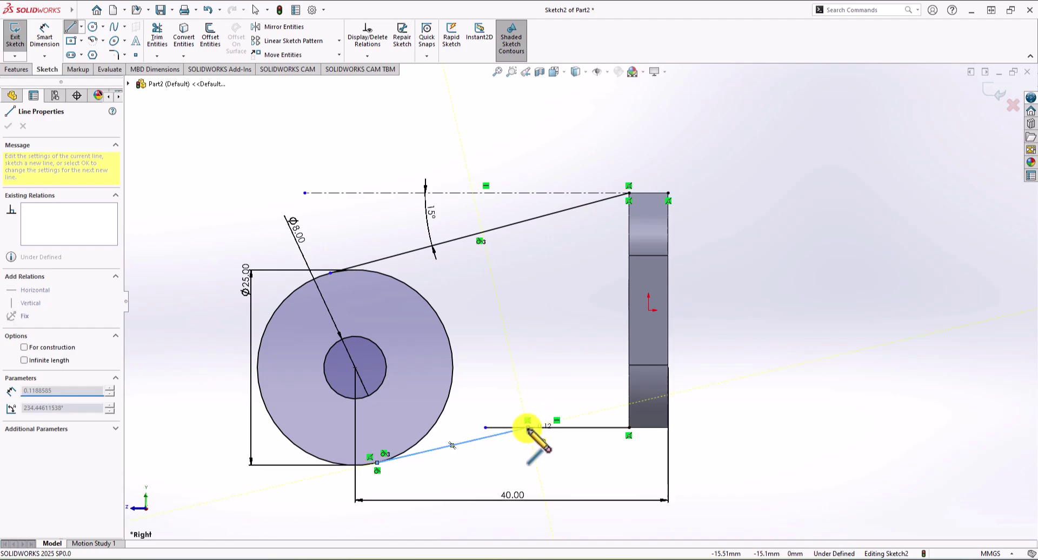
key("Escape")
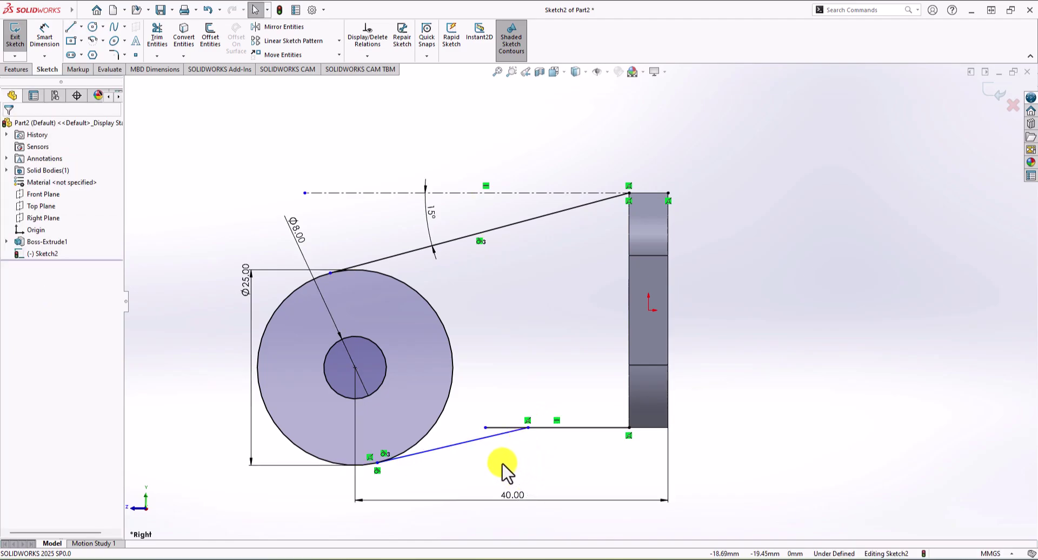
Make the slanted line tangent to the big circle
left_click(464, 444)
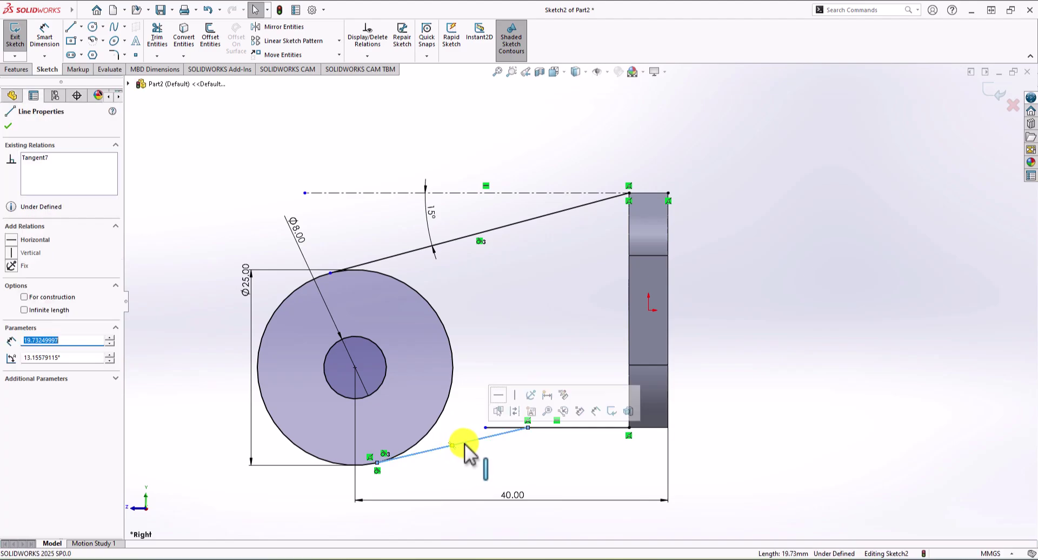
left_click(448, 402, "ctrl")
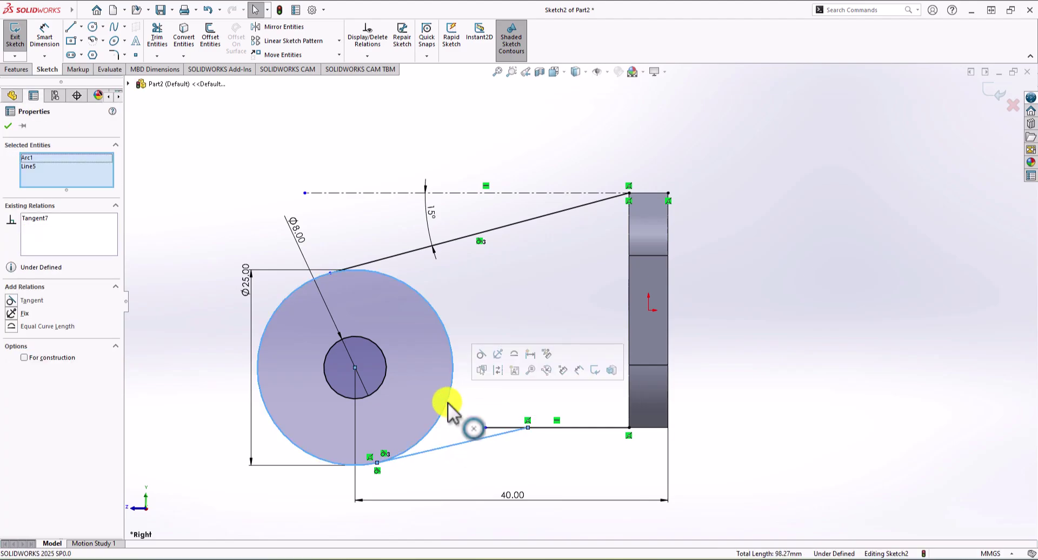
left_click(10, 301)
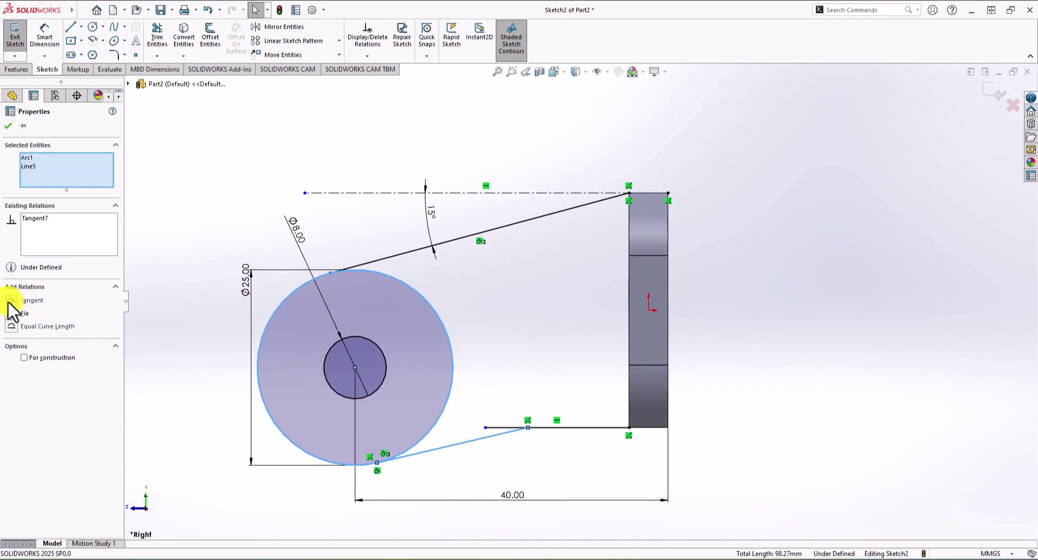
left_click(537, 463)
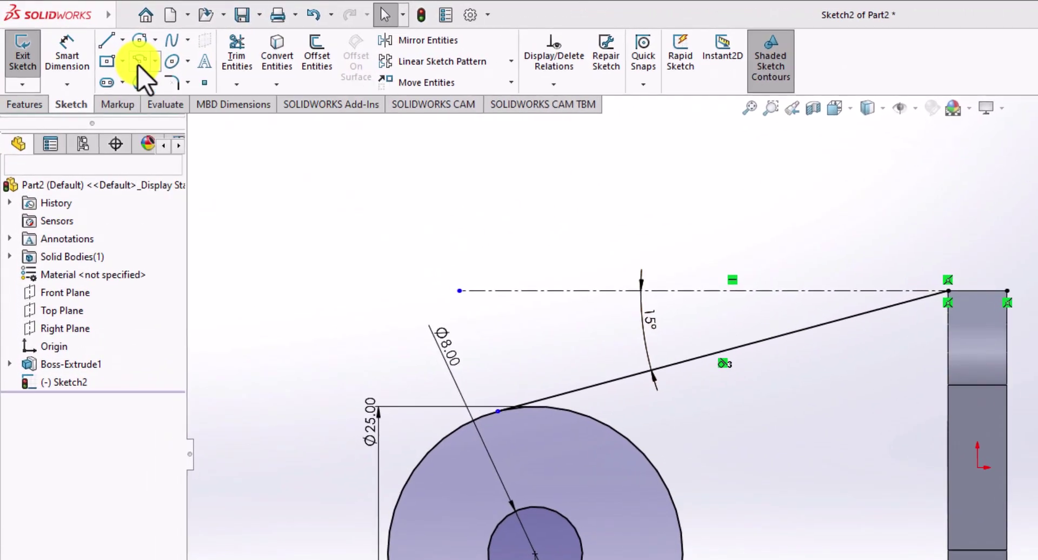
Draw a centre-point arc about the circles' centre from the horizontal line's end to the 15° line
left_click(93, 41)
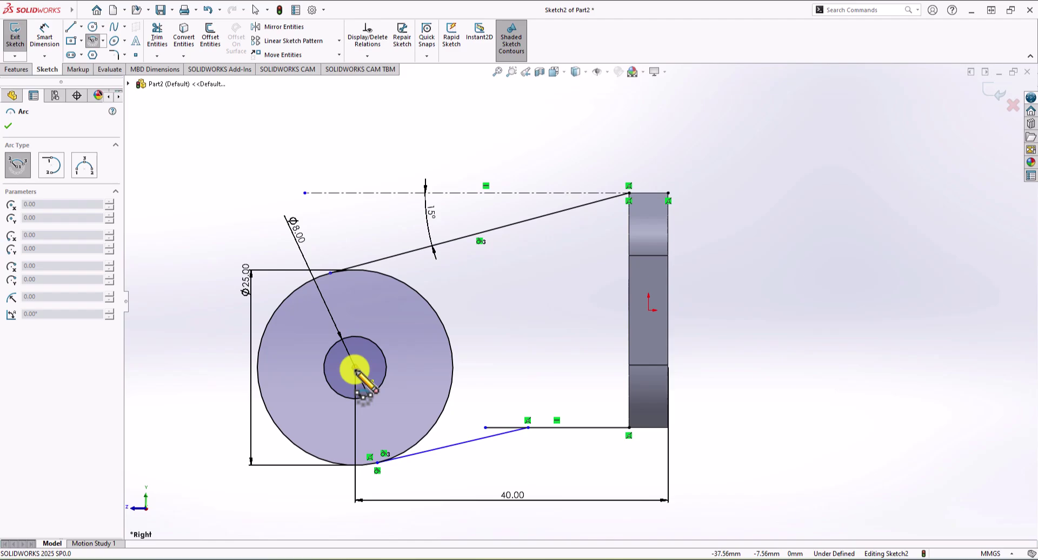
left_click(356, 369)
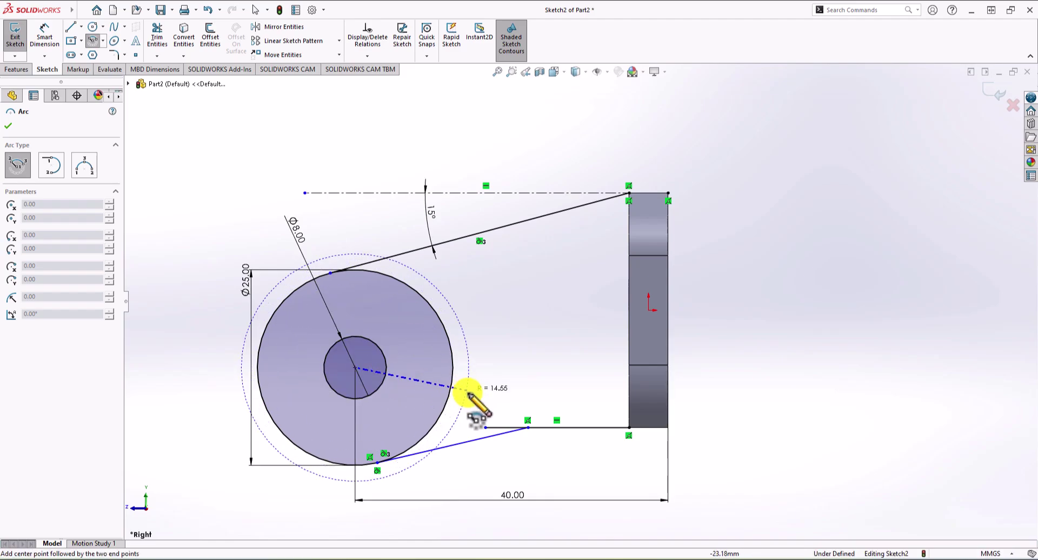
left_click(485, 427)
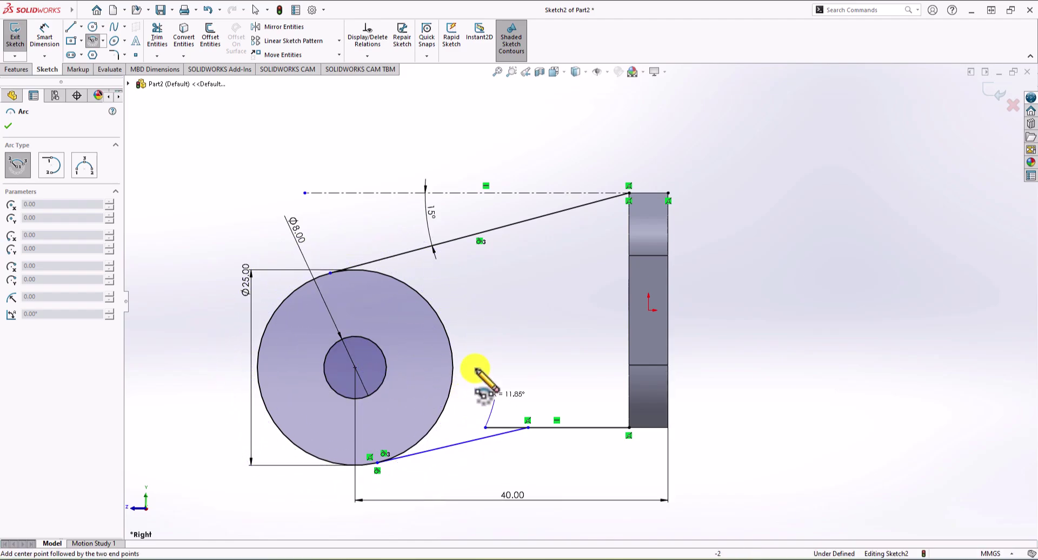
left_click(432, 247)
key("Escape")
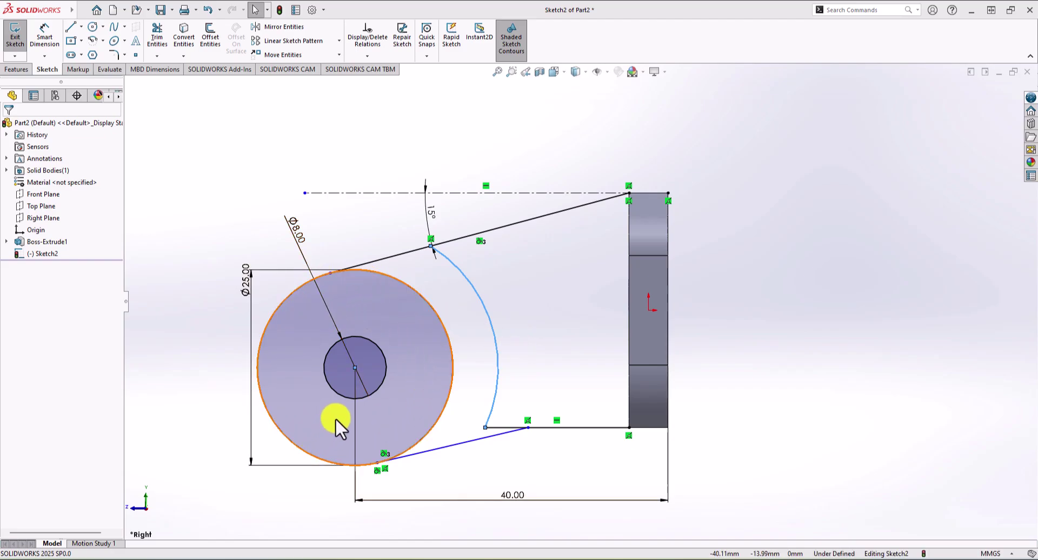
Clear the selection and bring up the practice drawing in Acrobat
left_click(254, 288)
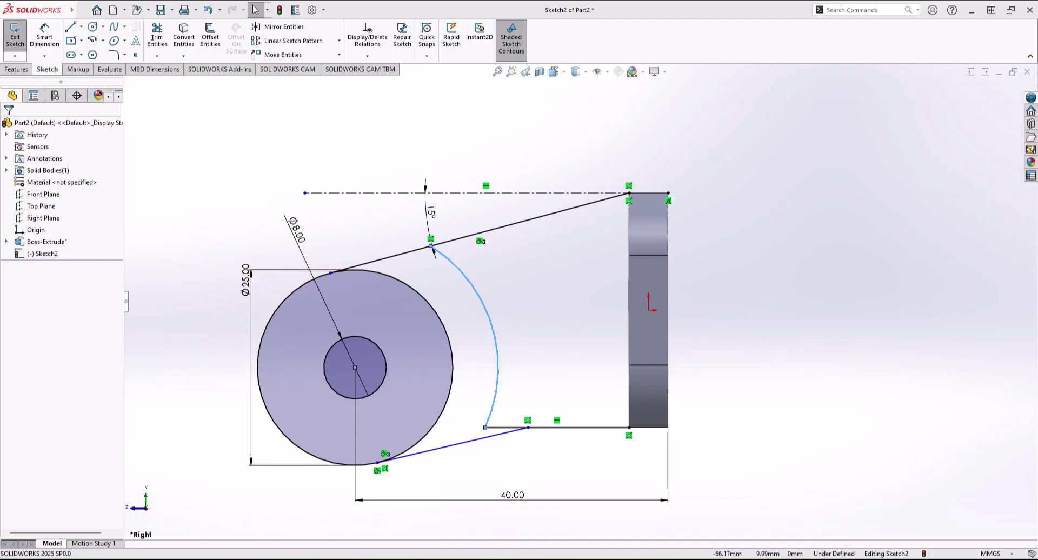
key("alt+Tab")
left_click(607, 135)
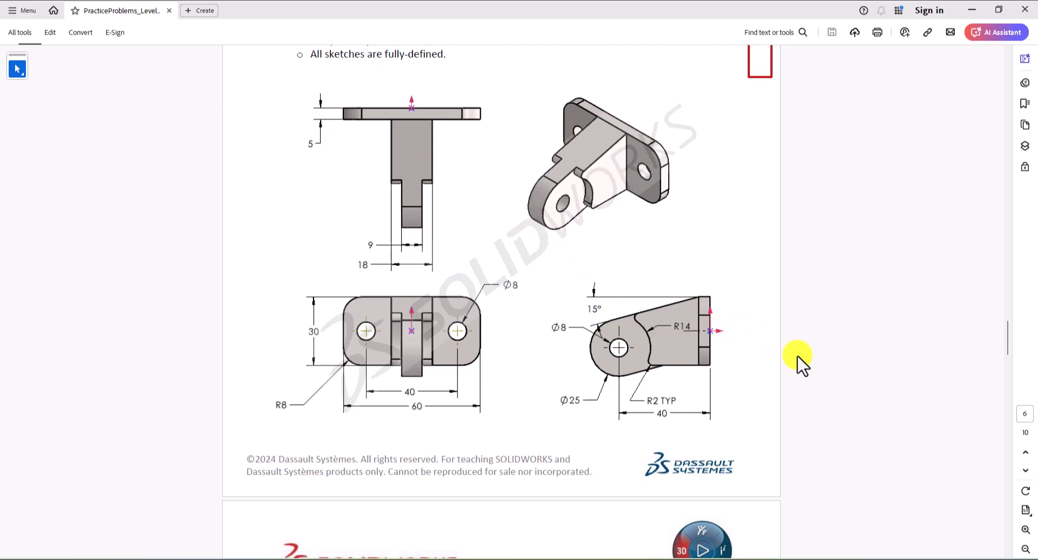
Zoom into the bracket's side-view dimensions in Acrobat, then return to SOLIDWORKS
scroll(690, 373, "up", 1, "ctrl")
scroll(688, 368, "up", 3, "ctrl")
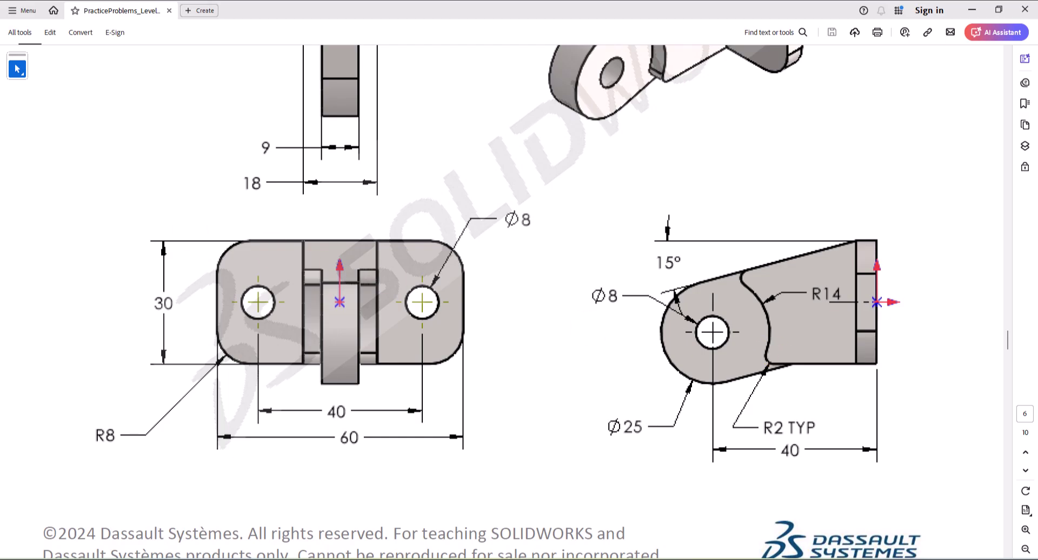
key("alt+Tab")
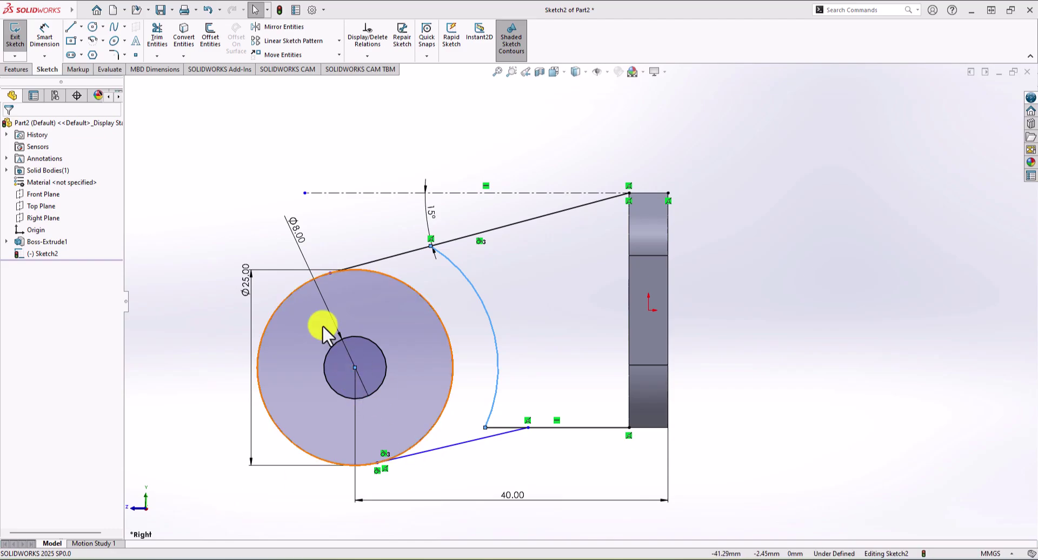
Give the arc around the boss circle an R14 radius dimension
left_click(54, 46)
left_click(489, 315)
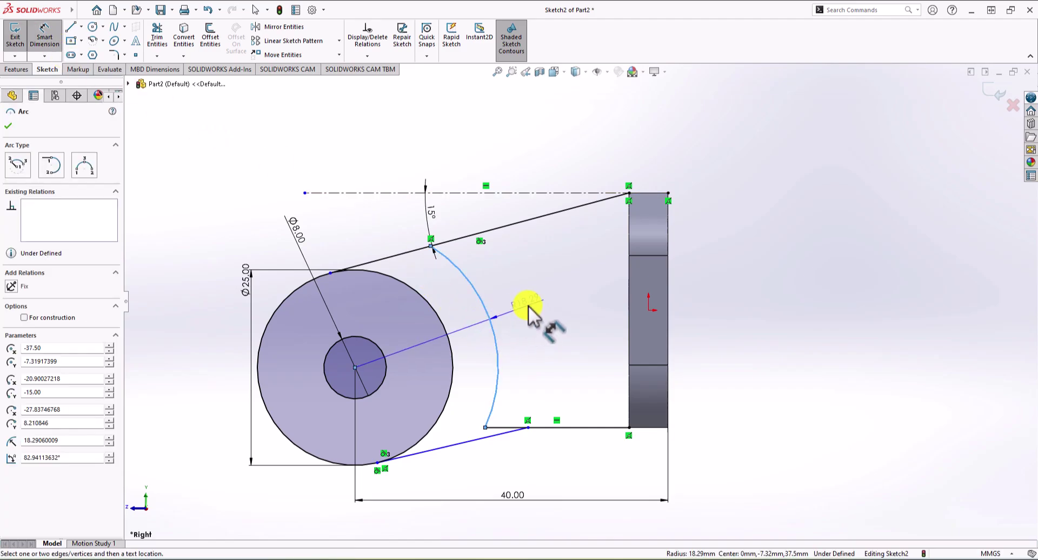
left_click(528, 303)
type("14")
key("Return")
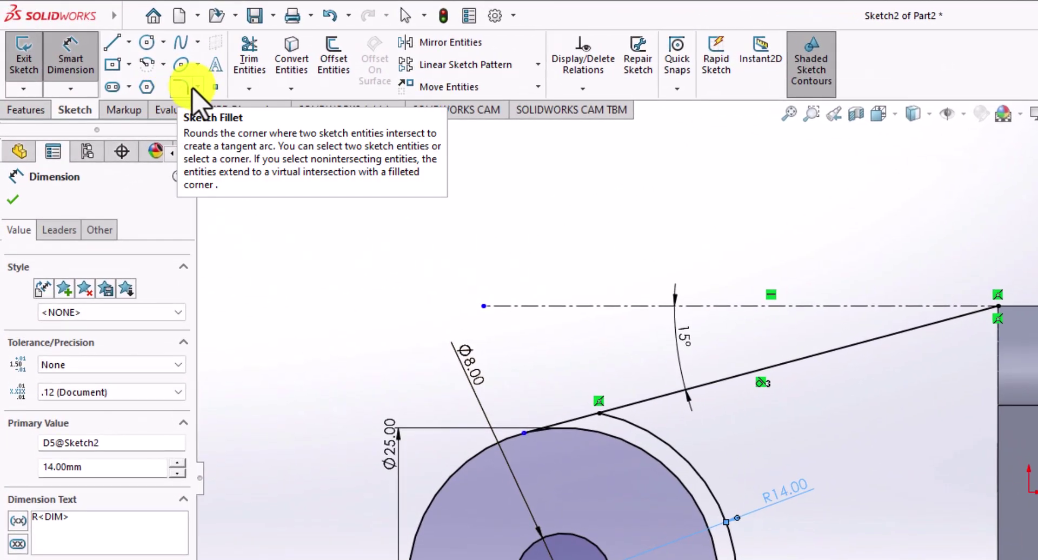
Fillet the corner between the lower horizontal line and the R14 arc with a 2 mm radius
left_click(114, 55)
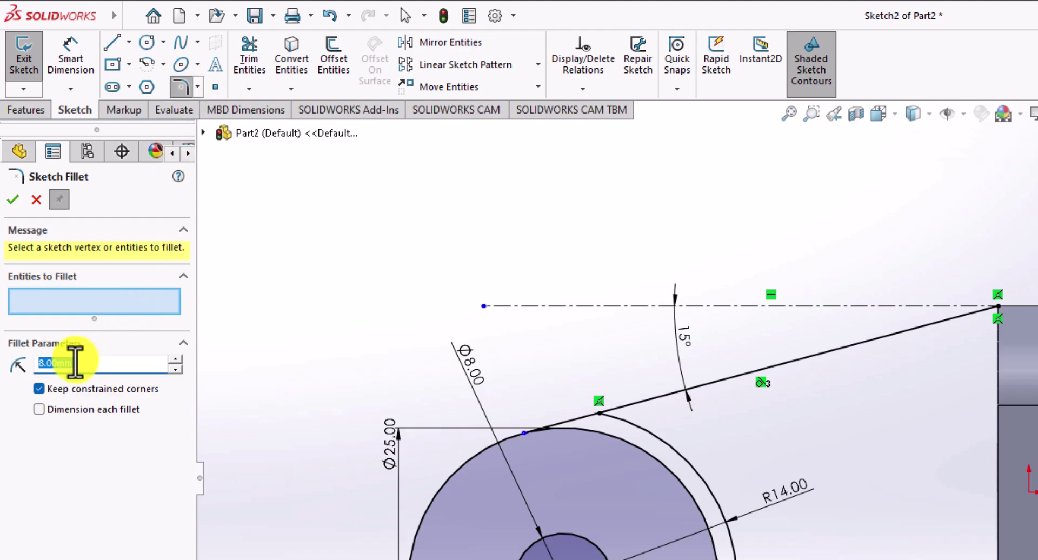
type("5")
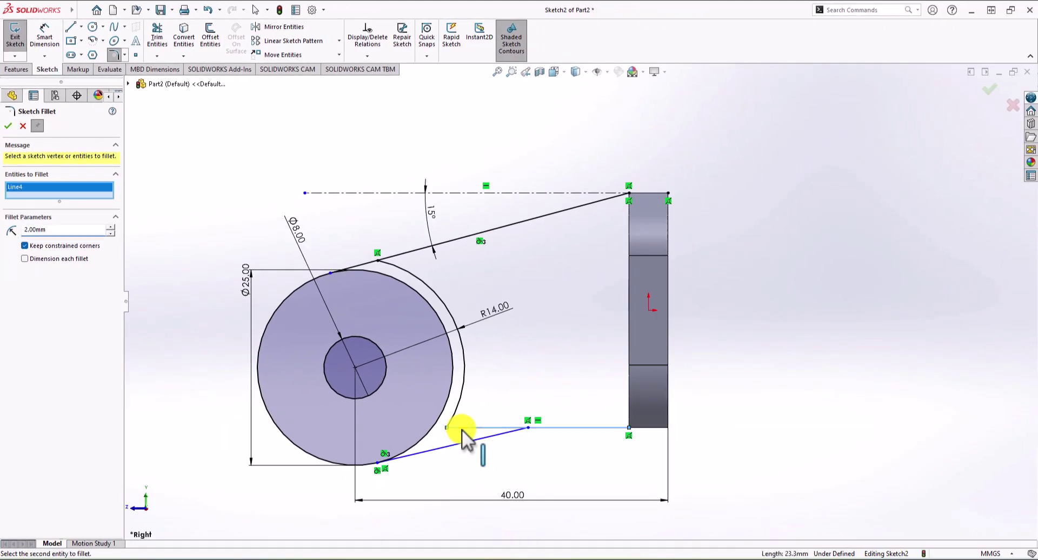
left_click(481, 438)
left_click(456, 411)
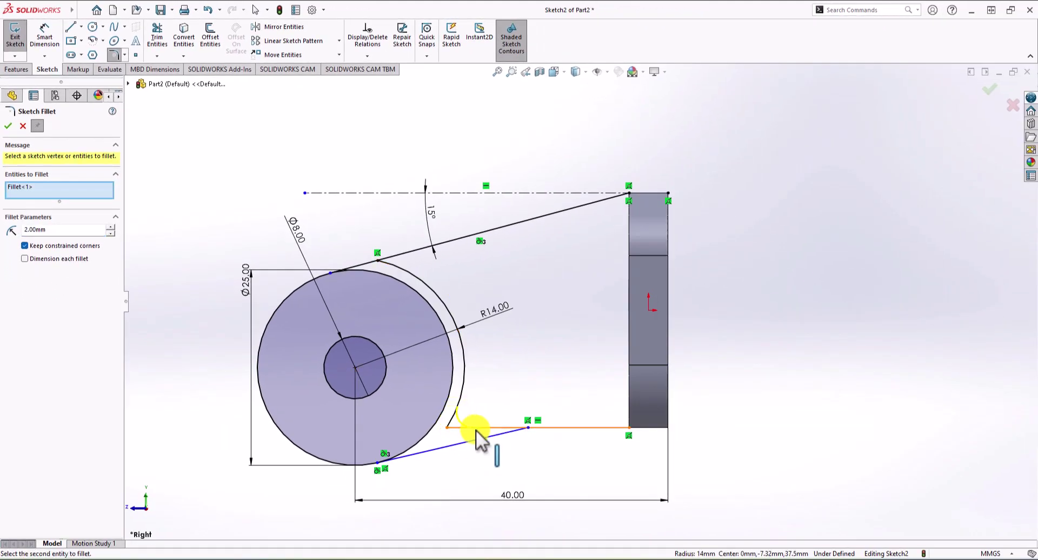
left_click(8, 125)
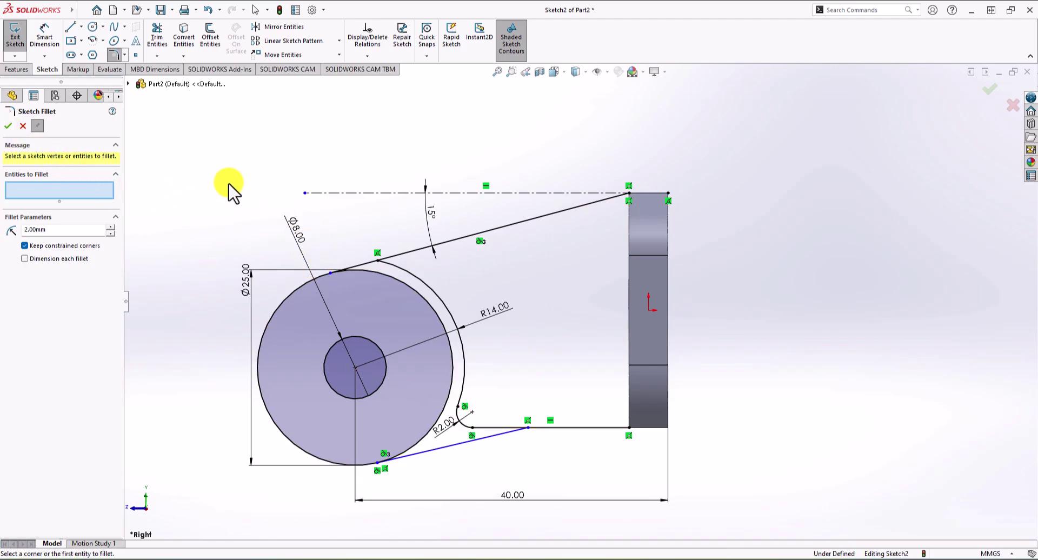
Fillet the corner between the R14 arc and the 15° line at 2 mm, accepting the relations warning
left_click(409, 275)
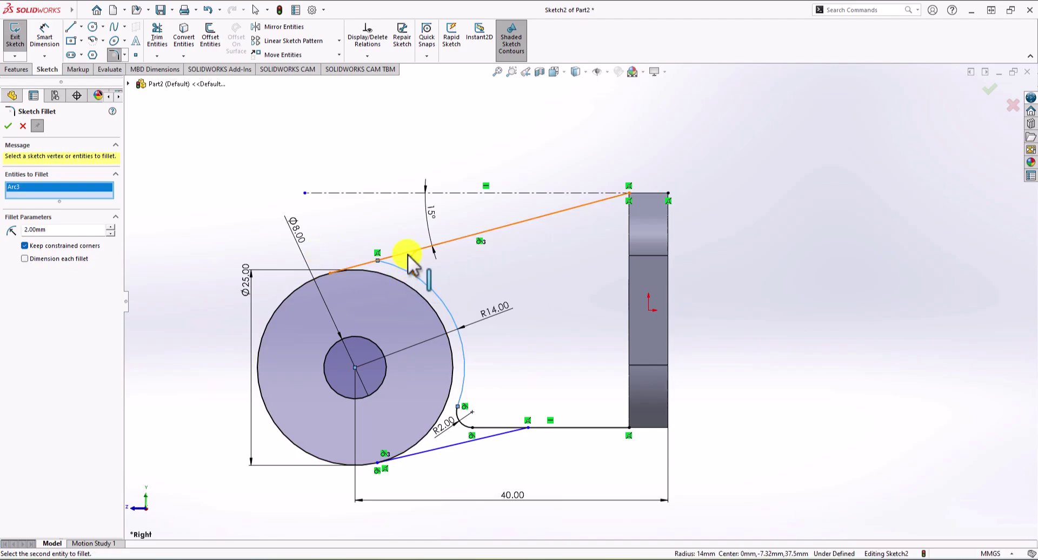
left_click(407, 254)
left_click_drag(493, 230, 527, 217)
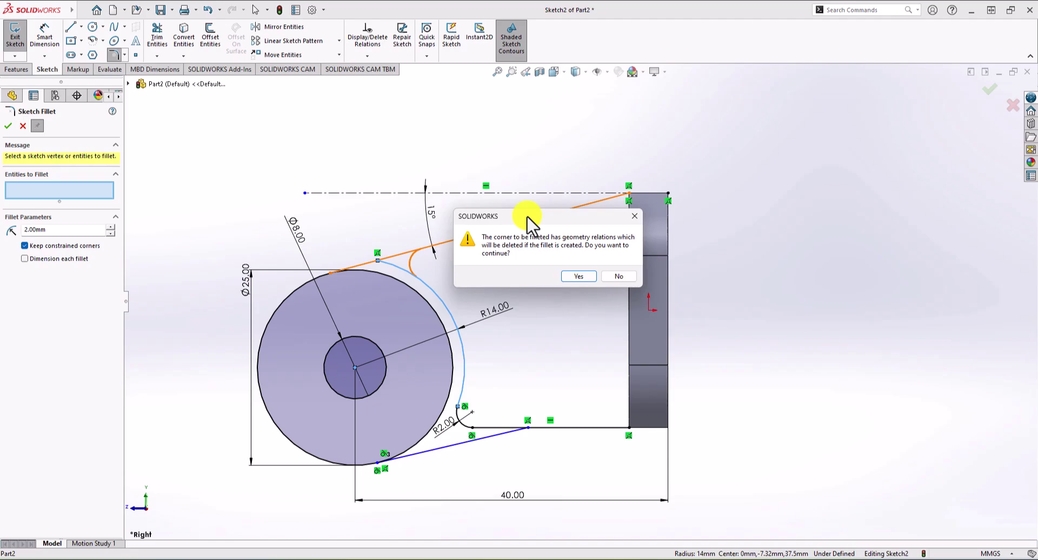
left_click(578, 276)
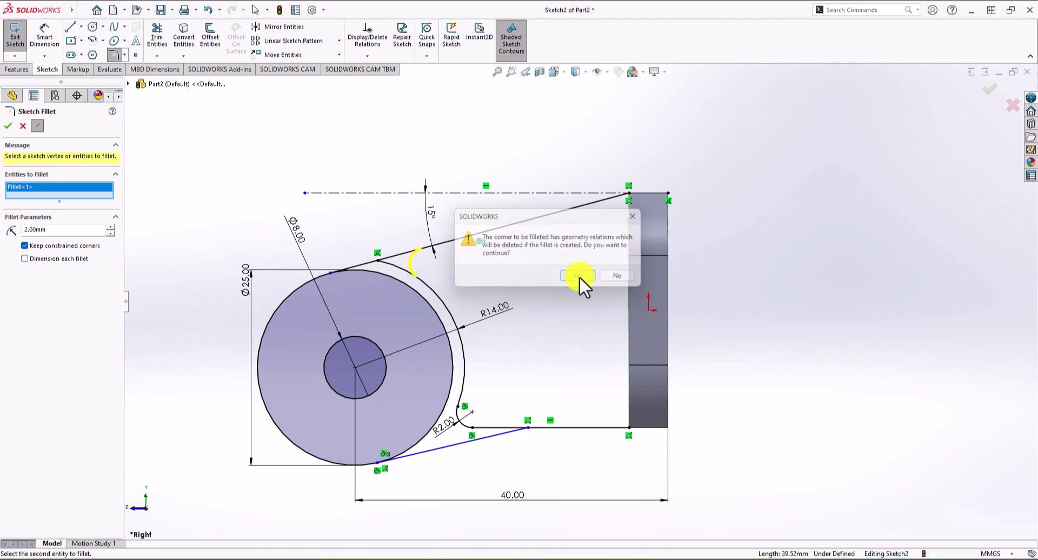
left_click(8, 125)
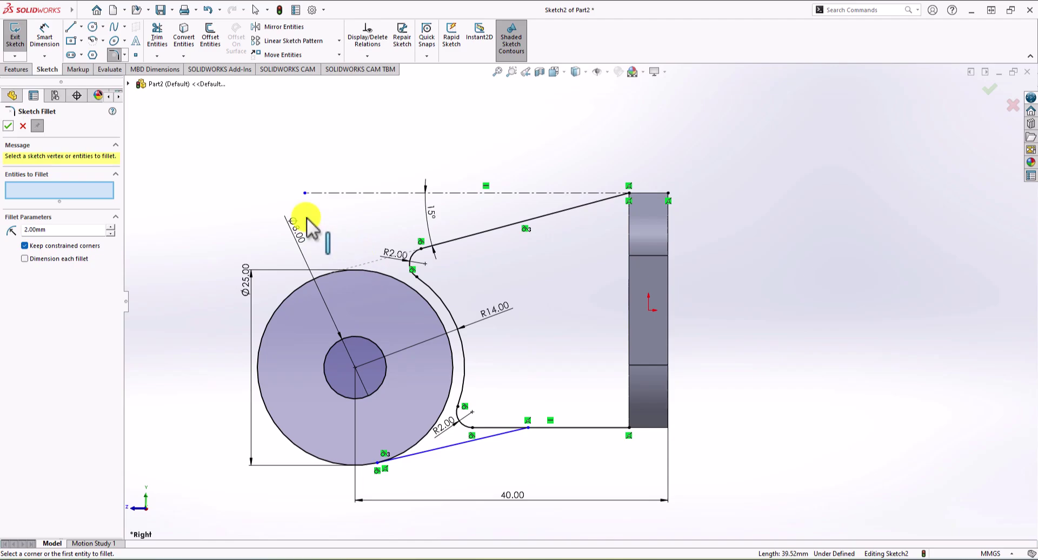
scroll(375, 275, "down", 3)
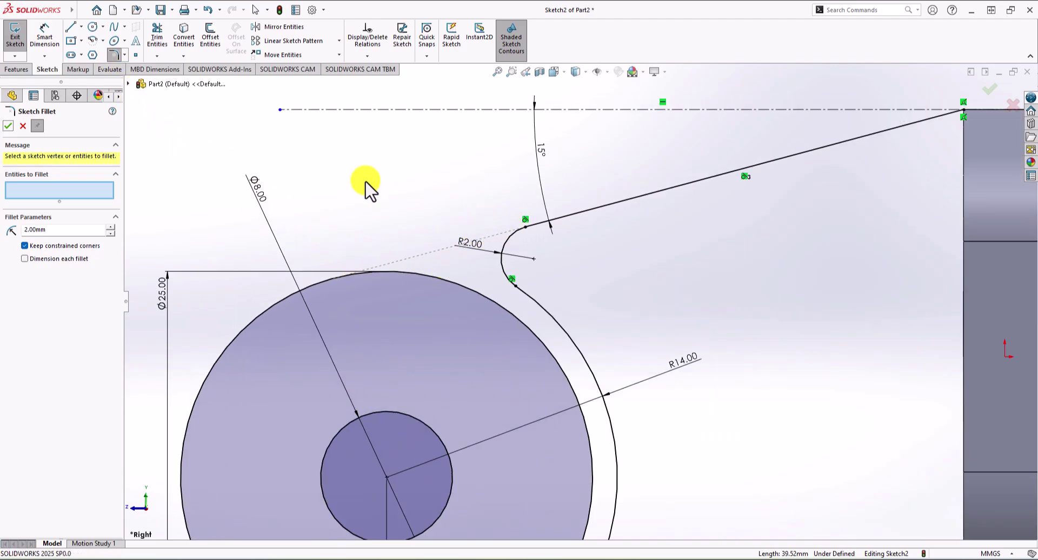
Draw a line from the upper fillet's end to the top of the Ø25 circle
left_click(69, 26)
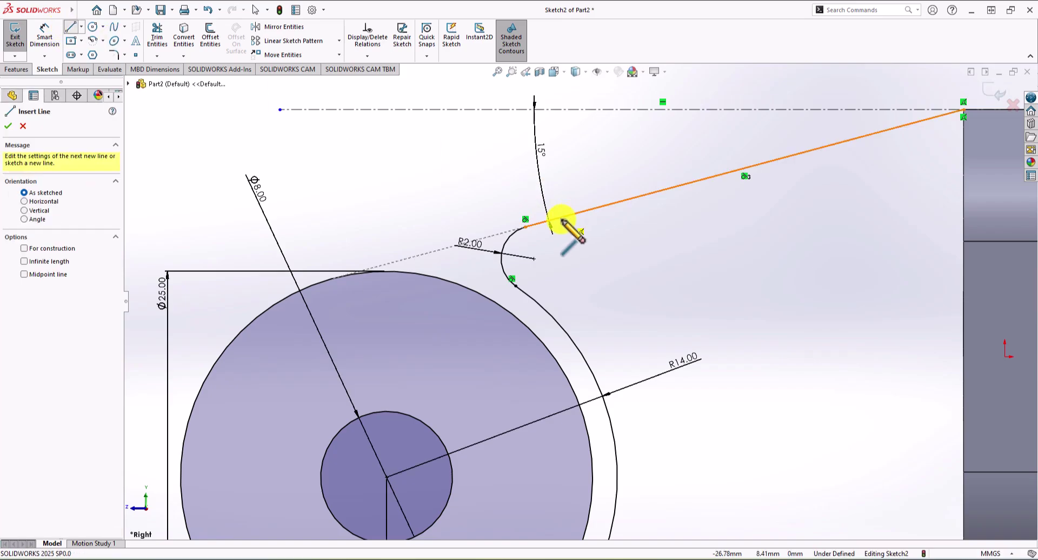
left_click(525, 226)
left_click(329, 273)
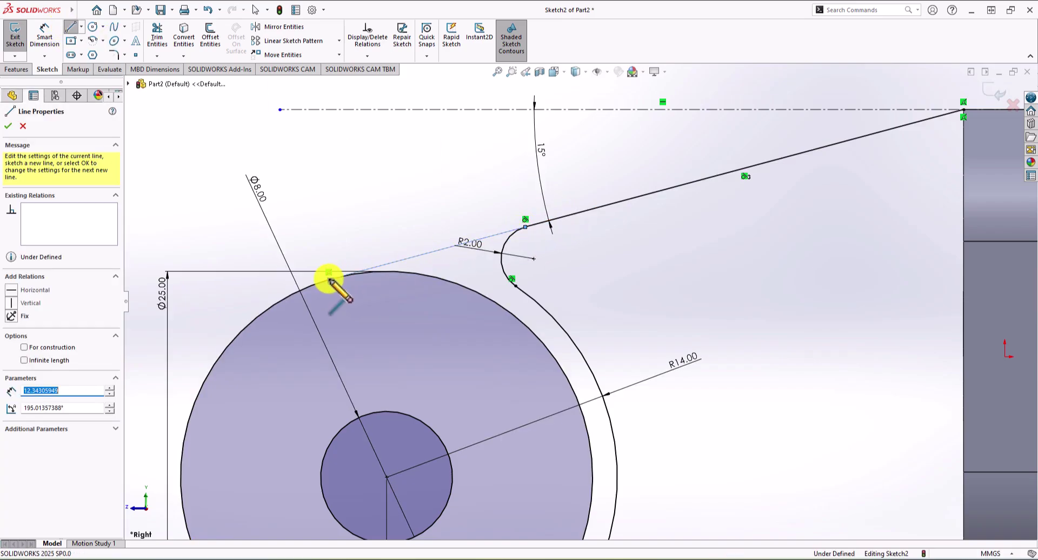
key("Escape")
scroll(412, 220, "up", 3)
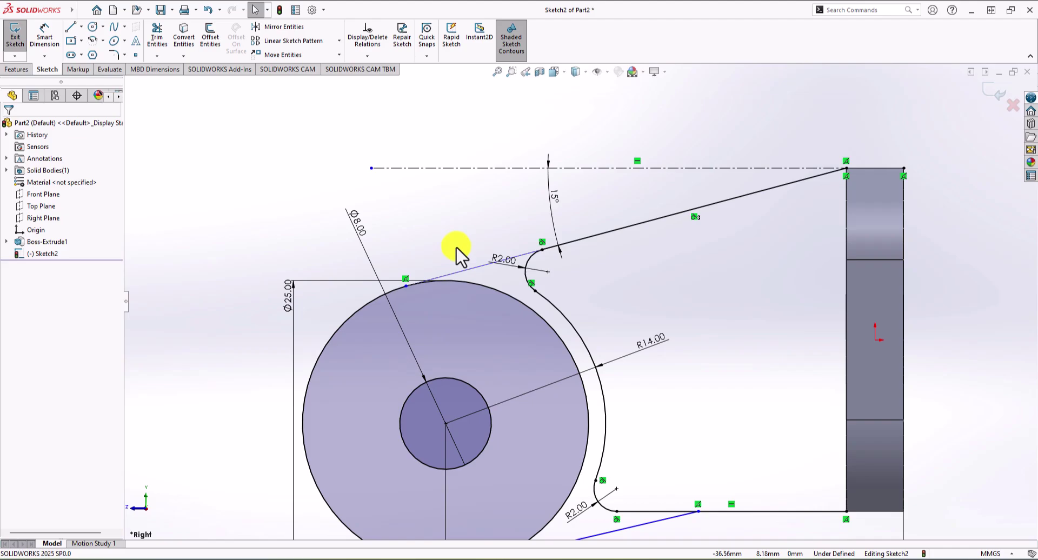
scroll(464, 261, "down", 2)
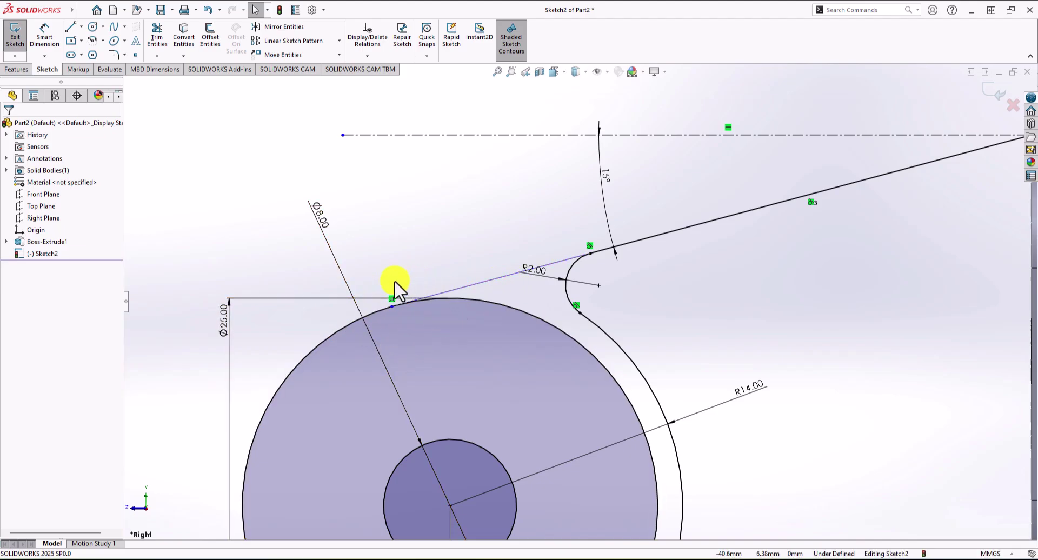
Make the connecting line tangent to the Ø25 circle
left_click(483, 284)
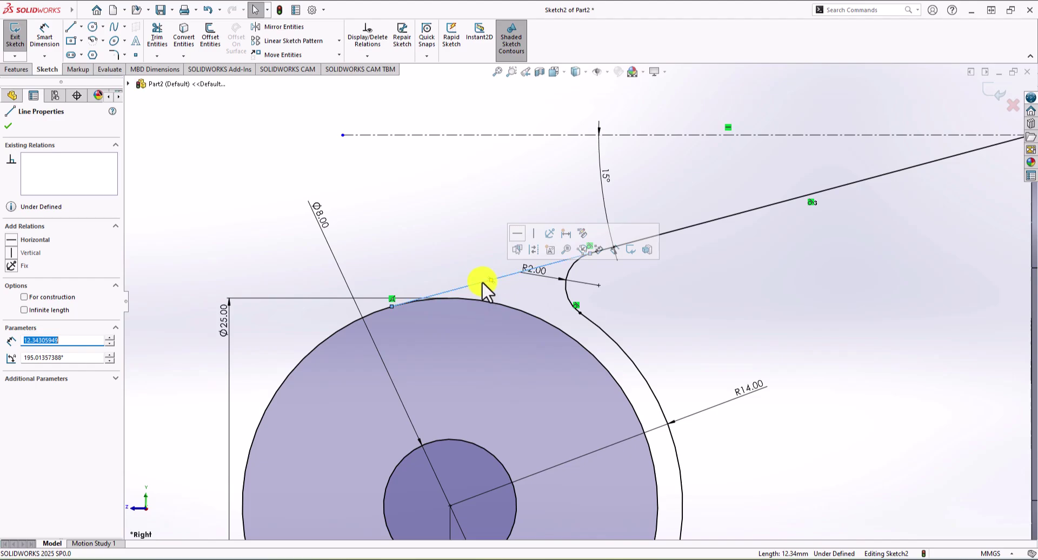
left_click(372, 313, "ctrl")
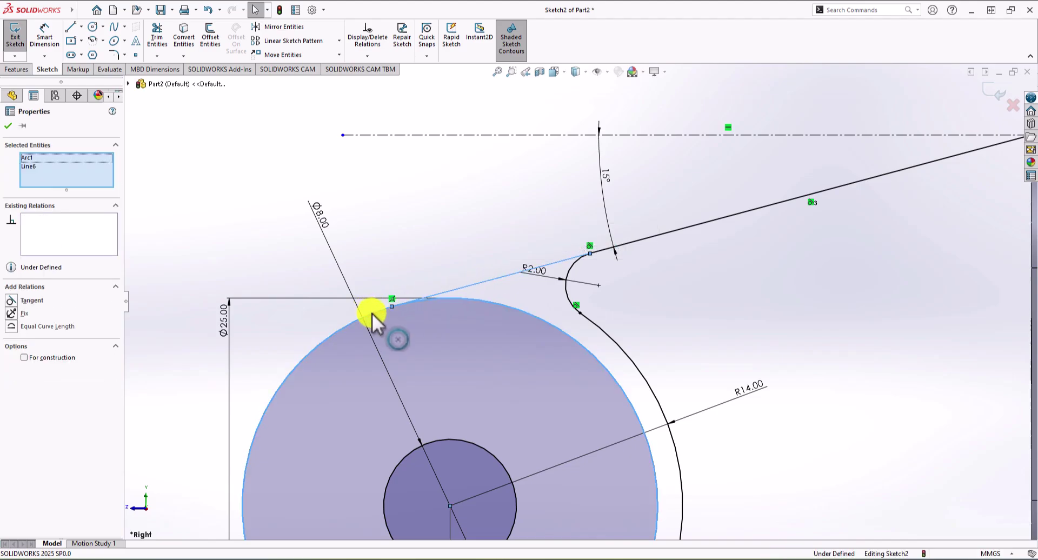
left_click(13, 302)
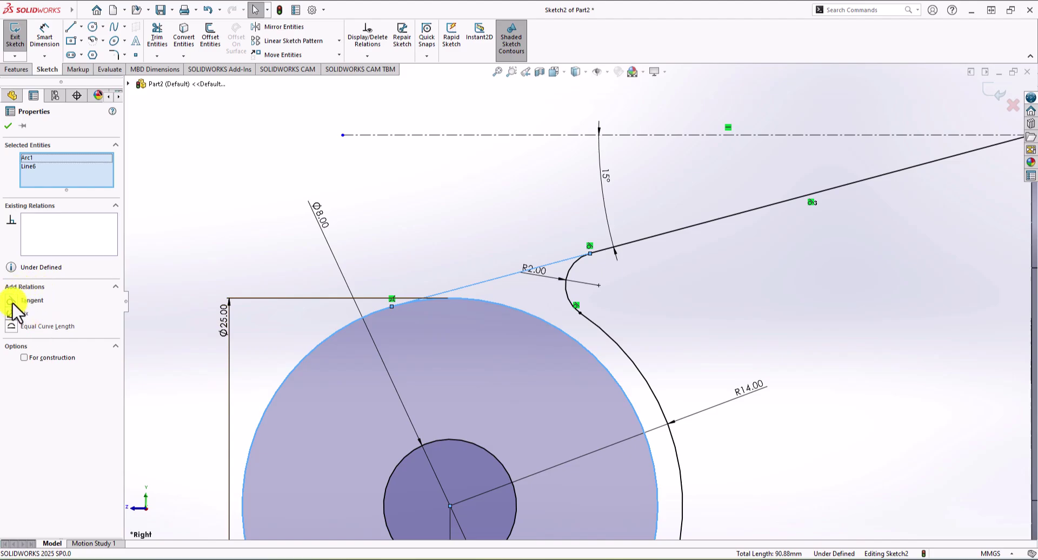
left_click(257, 206)
Fit the whole sketch in view, then switch to the practice drawing PDF
scroll(427, 256, "up", 2)
key("z")
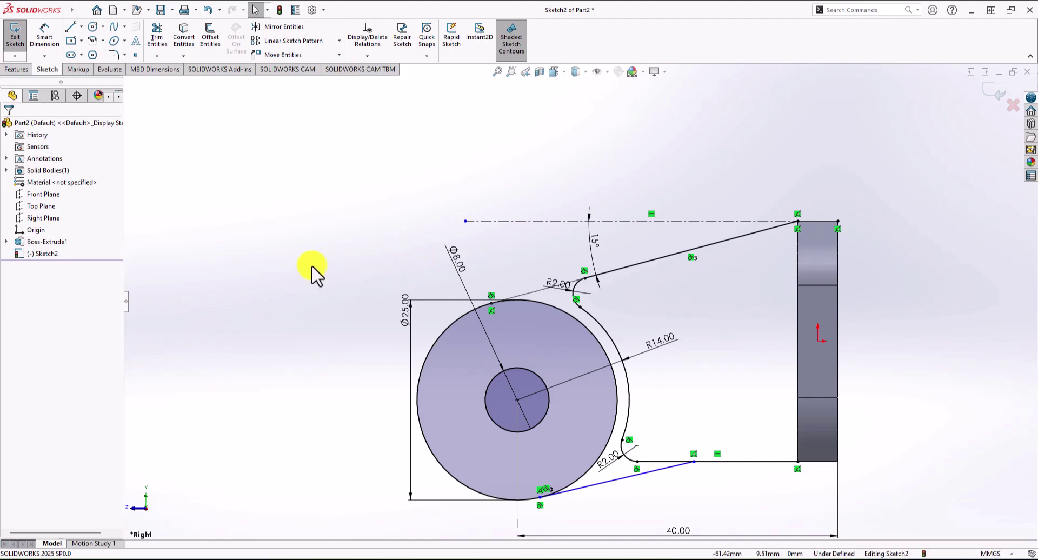
scroll(433, 342, "up", 3)
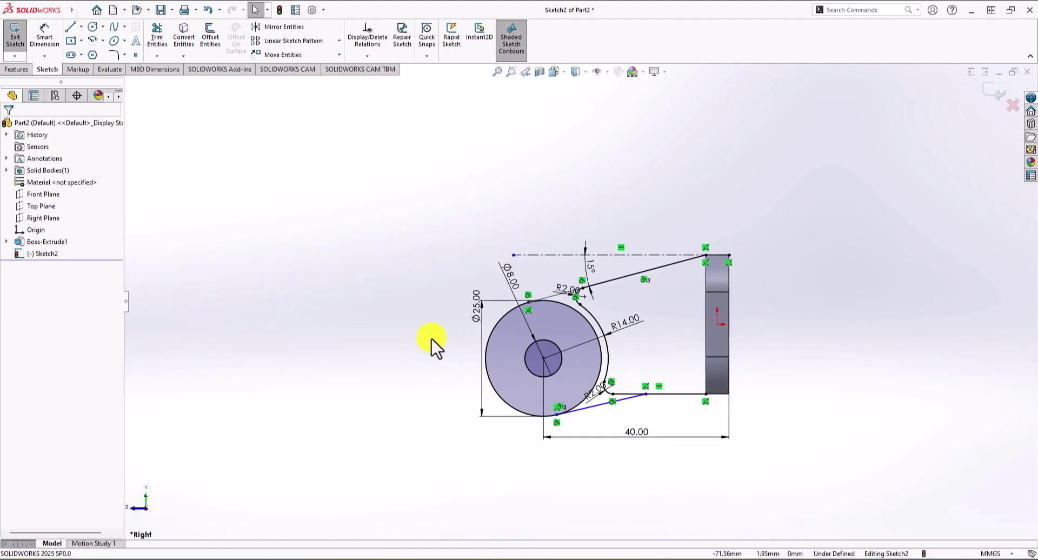
scroll(632, 427, "down", 4)
scroll(615, 378, "up", 2)
scroll(680, 228, "down", 2)
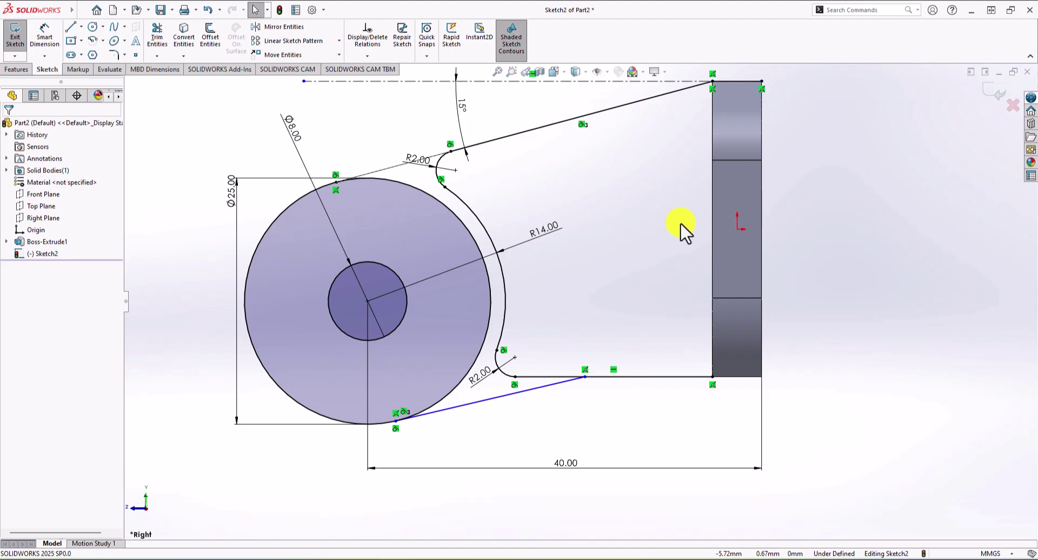
left_click(543, 387)
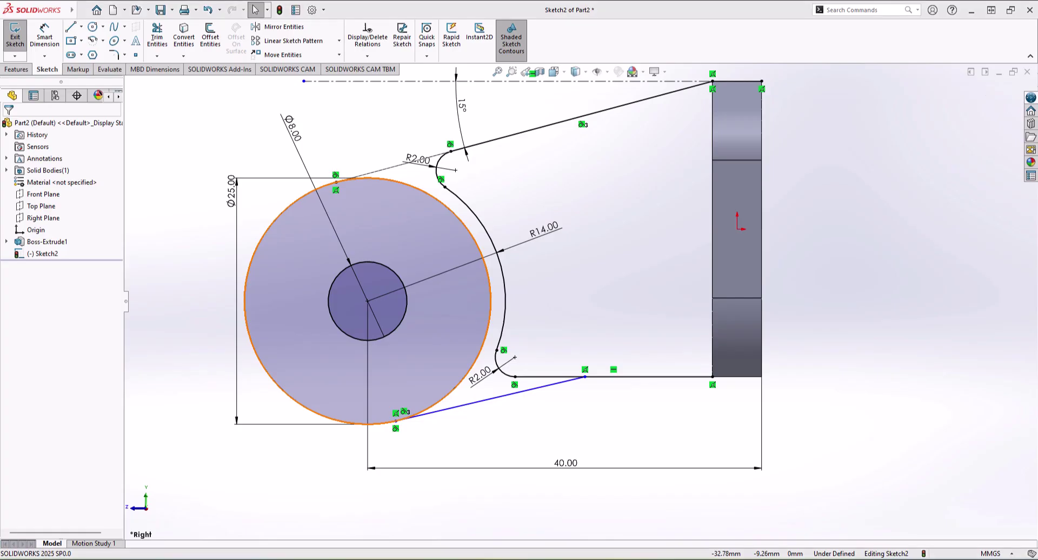
key("alt+Tab")
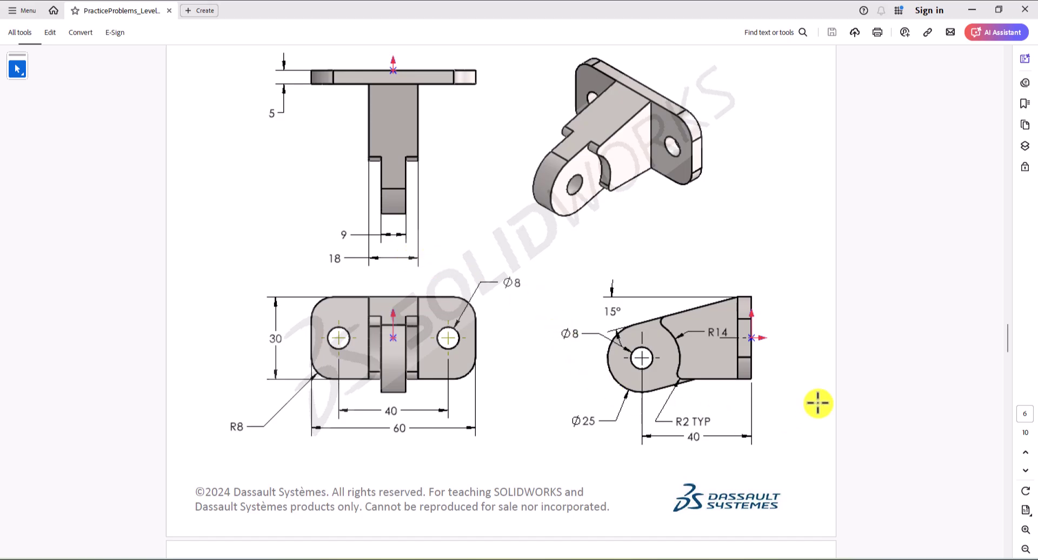
Zoom in on the bracket drawing in Acrobat to review it
scroll(776, 382, "up", 2, "ctrl")
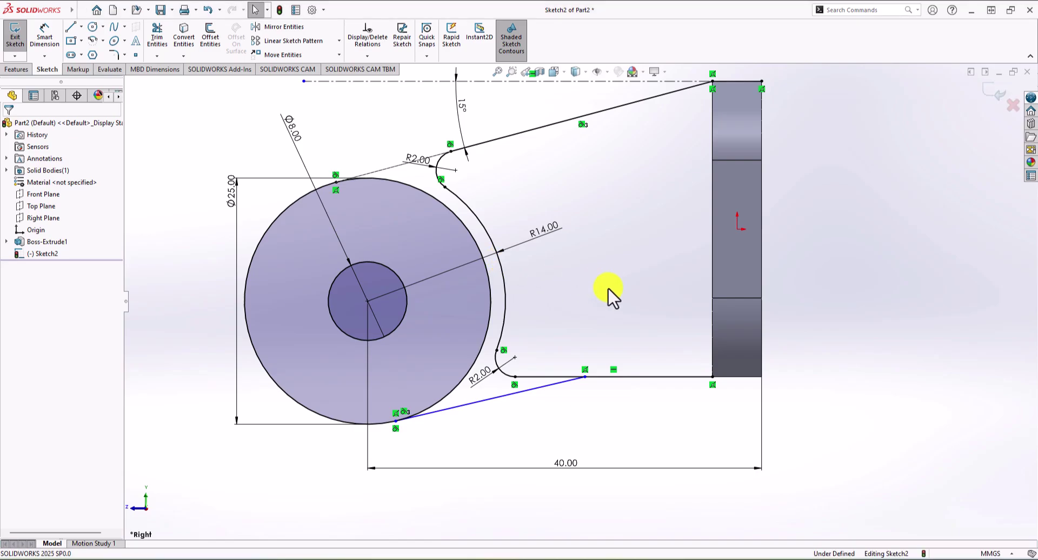
Add a Parallel relation between the lower and upper slanted lines, fully defining Sketch2
left_click(538, 388)
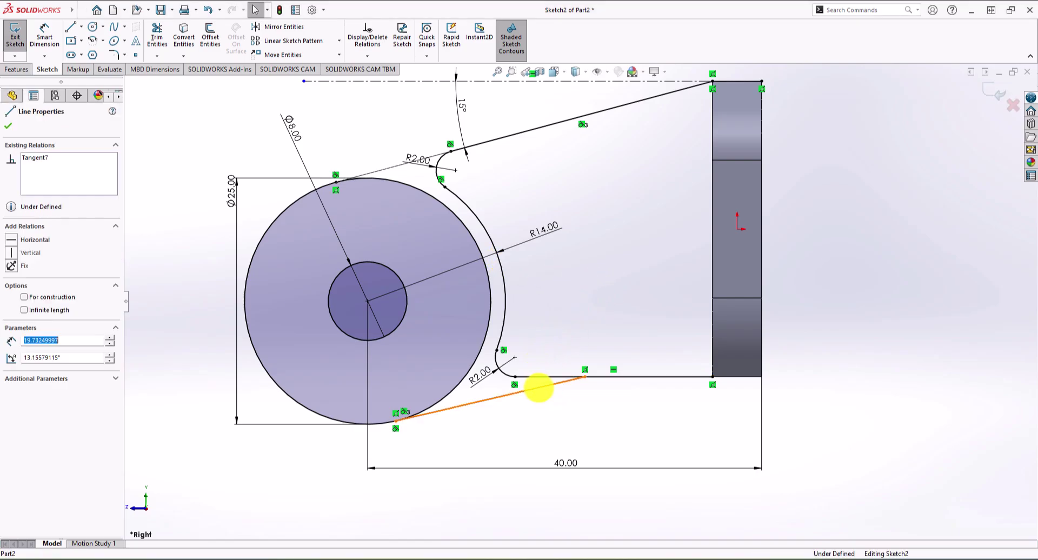
left_click(496, 139)
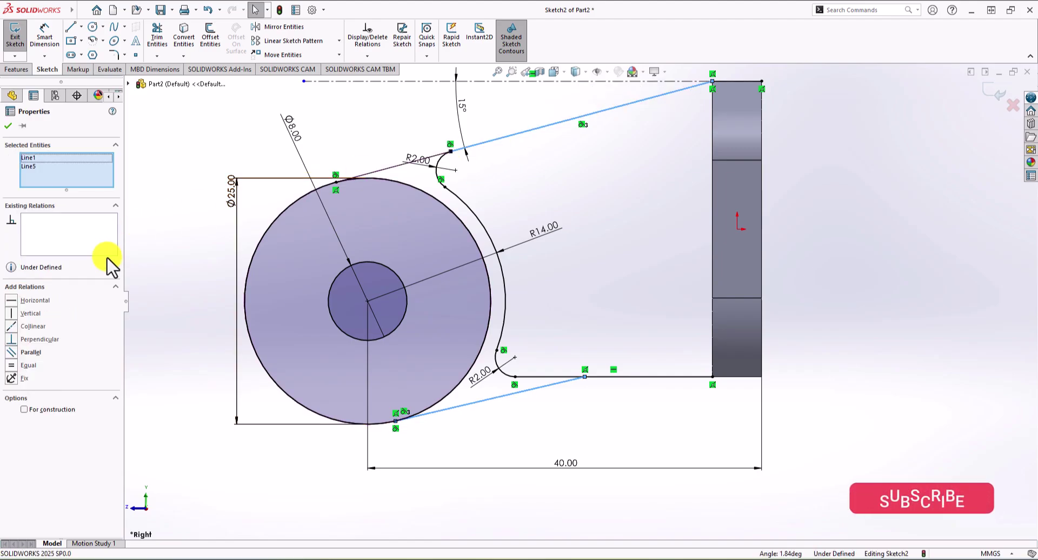
left_click(10, 353)
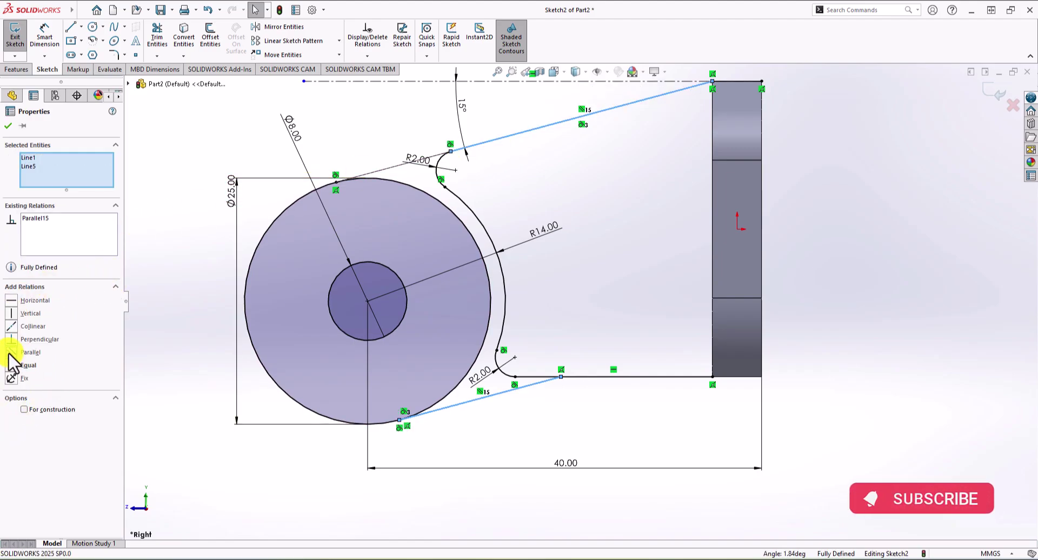
left_click(8, 126)
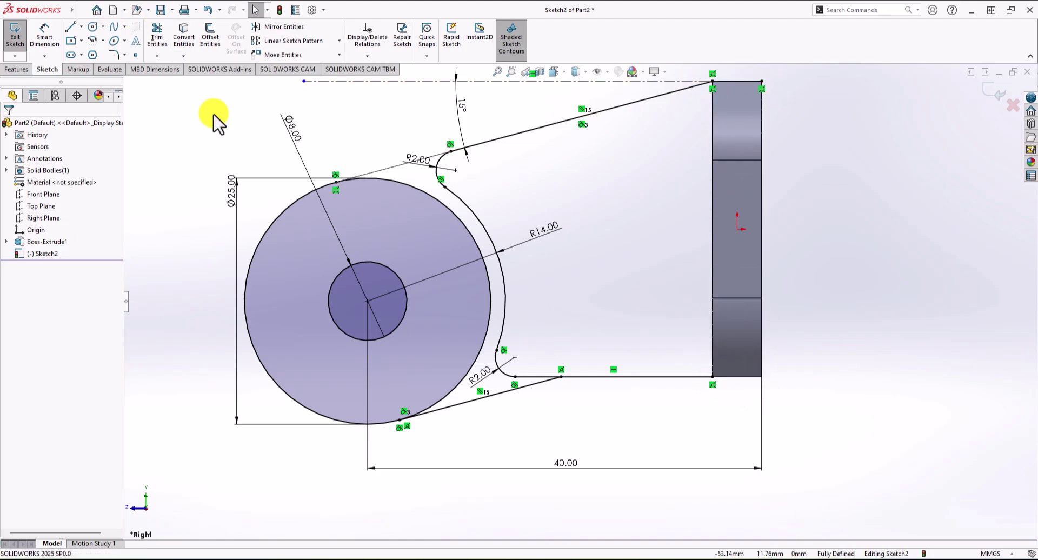
Draw a vertical closing line from the plate's top corner down to the bottom edge
left_click(70, 26)
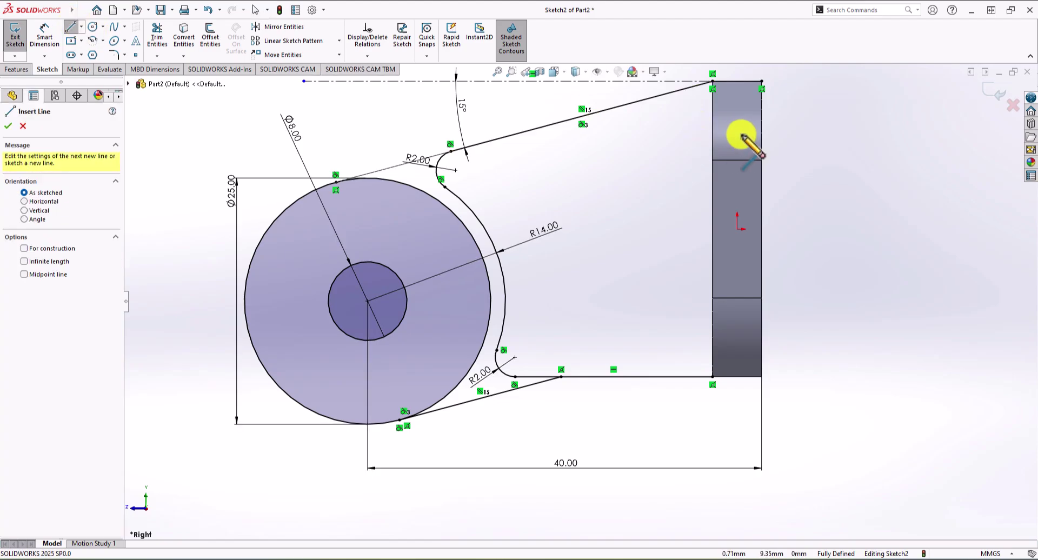
left_click(712, 81)
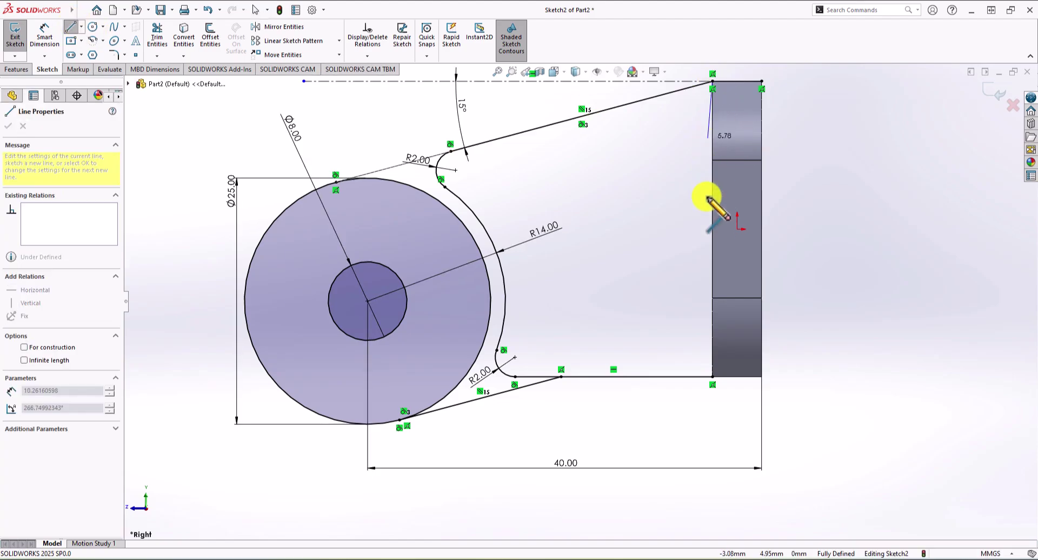
left_click(713, 377)
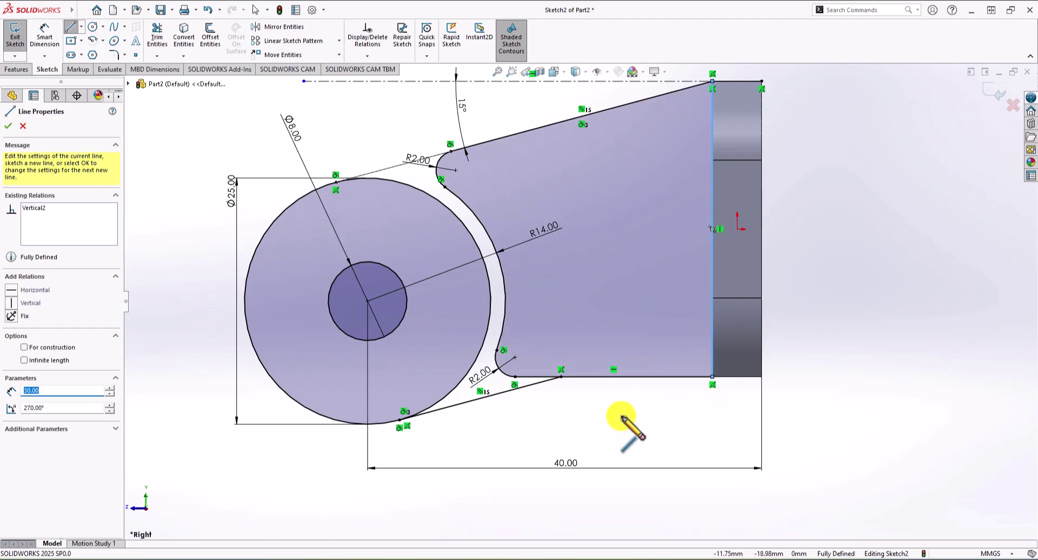
key("Escape")
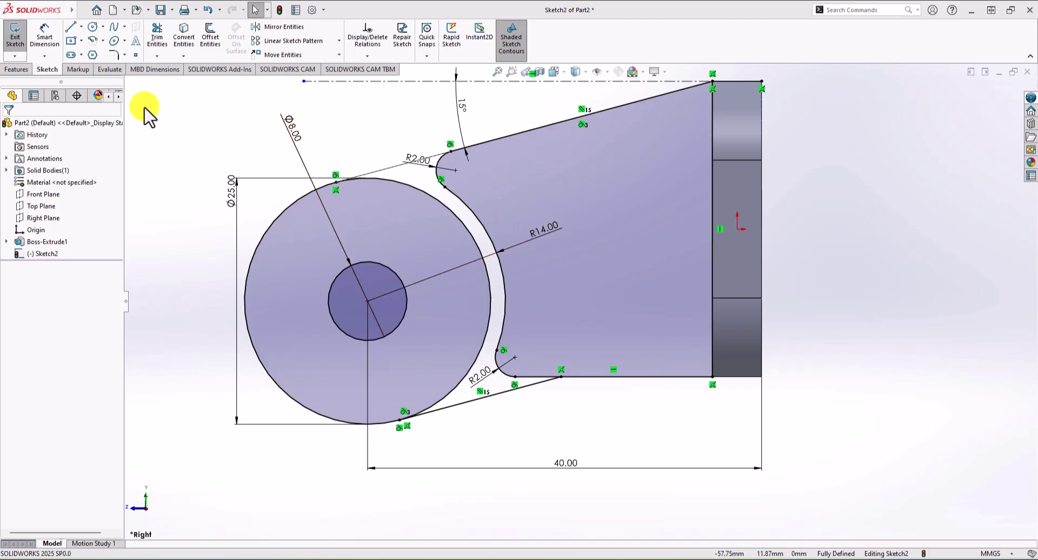
Start a boss extrusion using the triangular, round boss and arm regions of the sketch
left_click(23, 68)
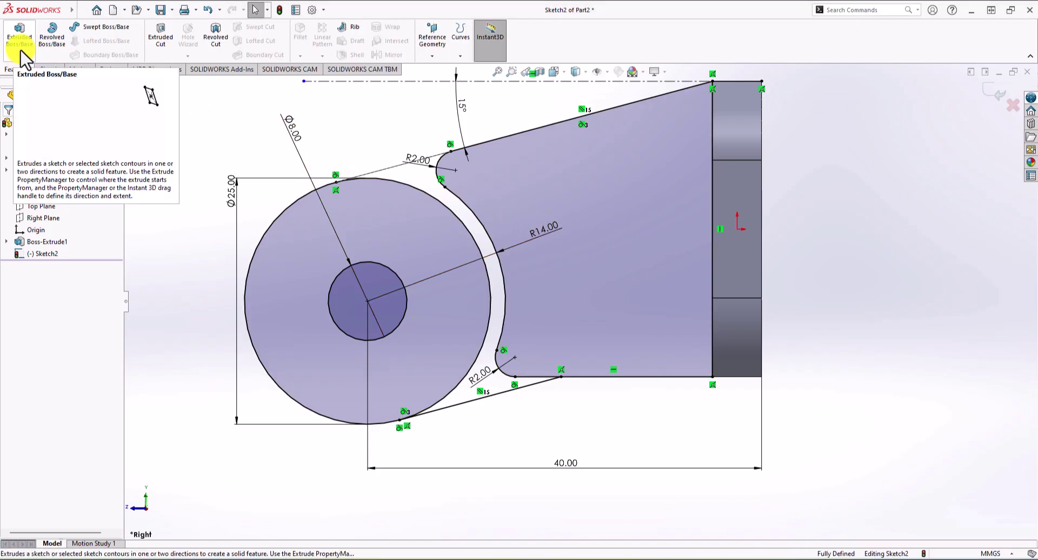
left_click(22, 52)
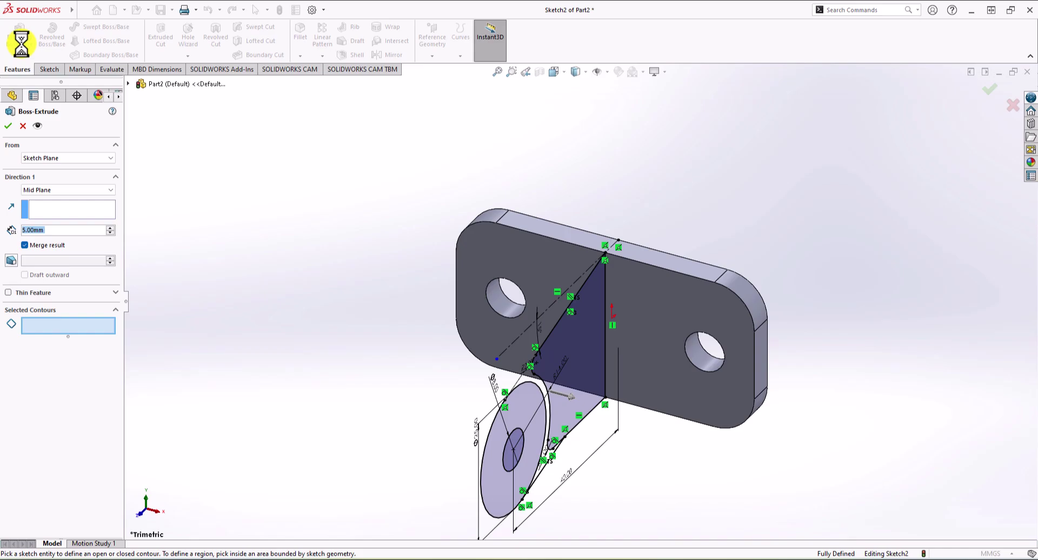
left_click(582, 316)
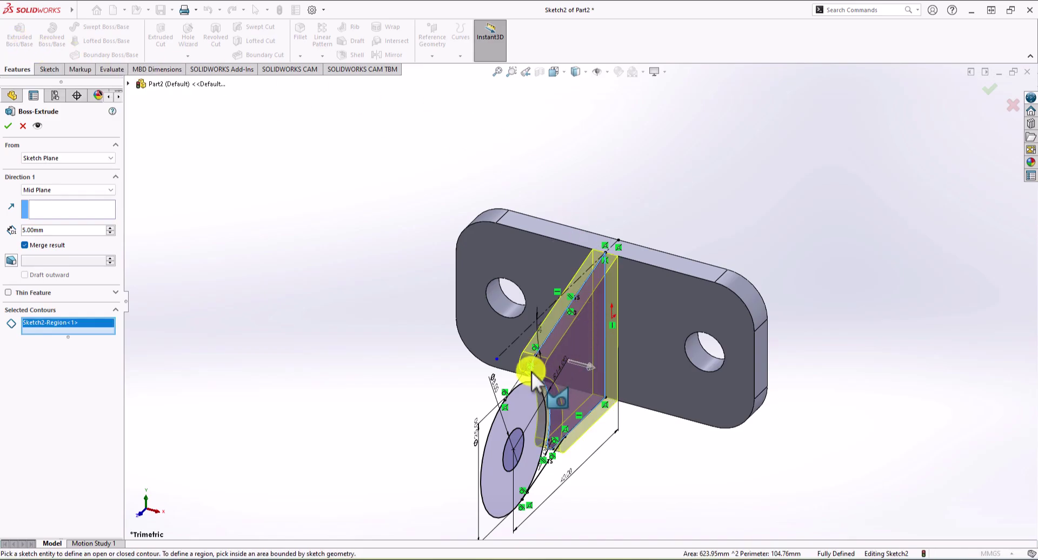
left_click(526, 390)
left_click(528, 399)
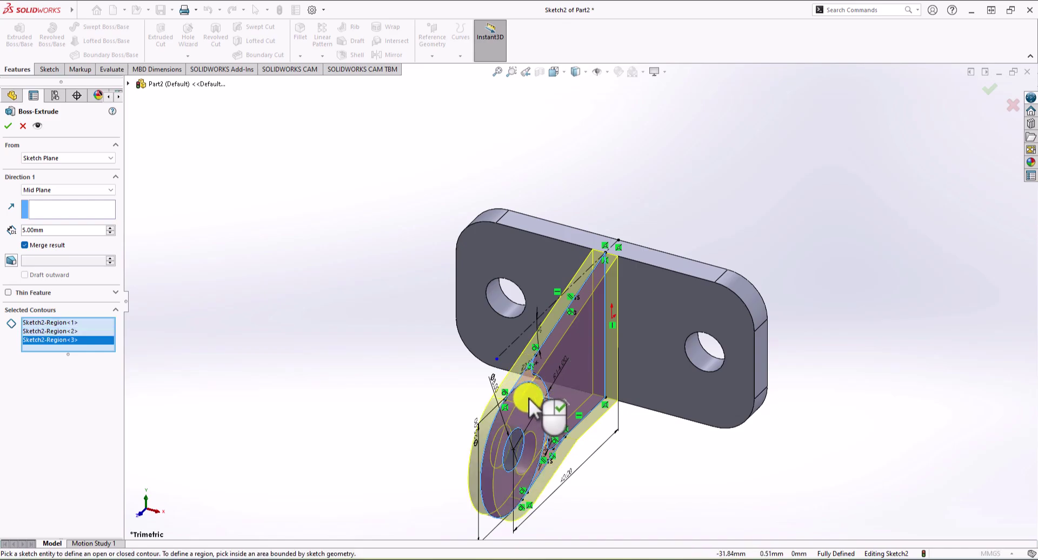
scroll(649, 389, "down", 2)
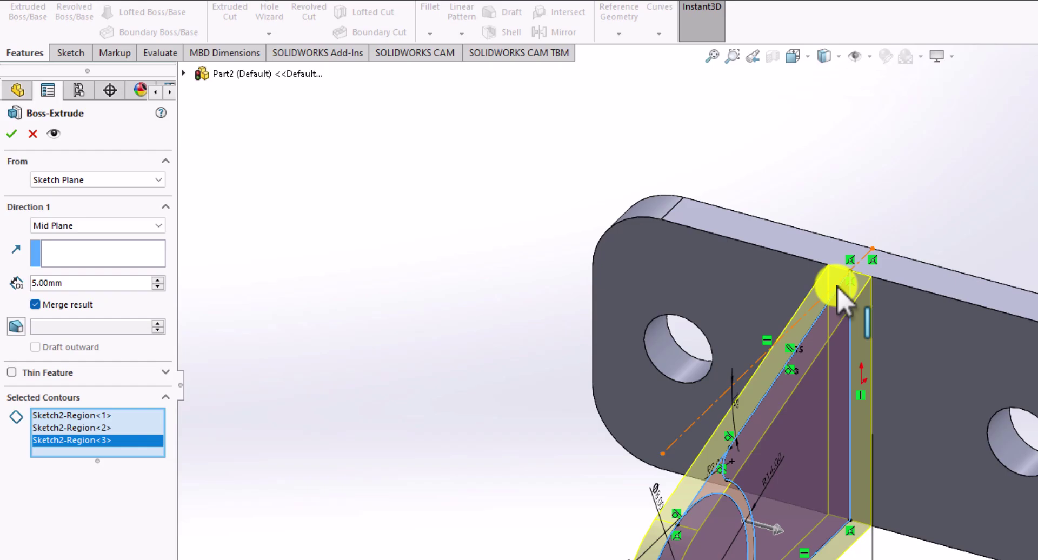
Set the extrusion to Mid Plane with a 9 mm depth and confirm it
left_click(135, 225)
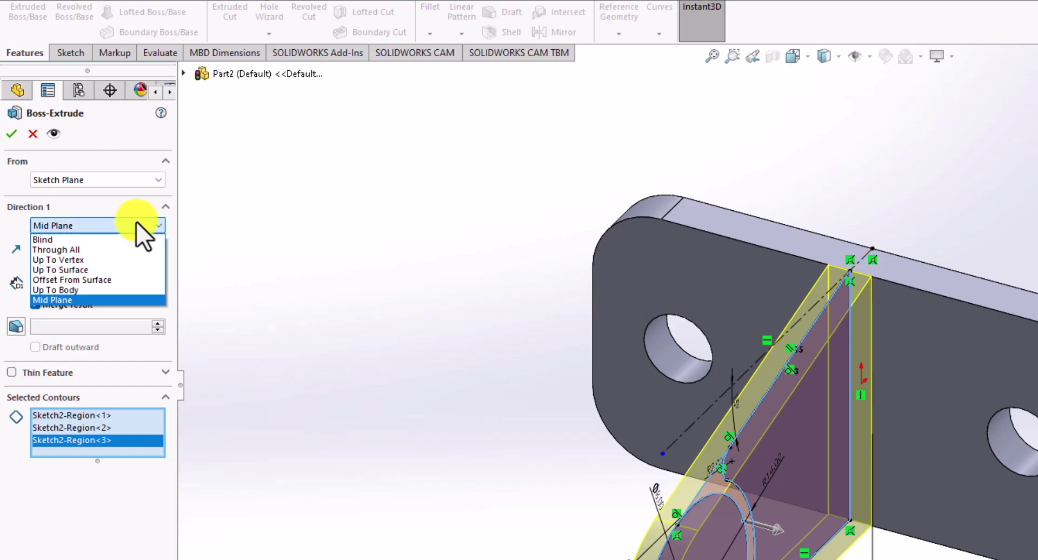
left_click(95, 241)
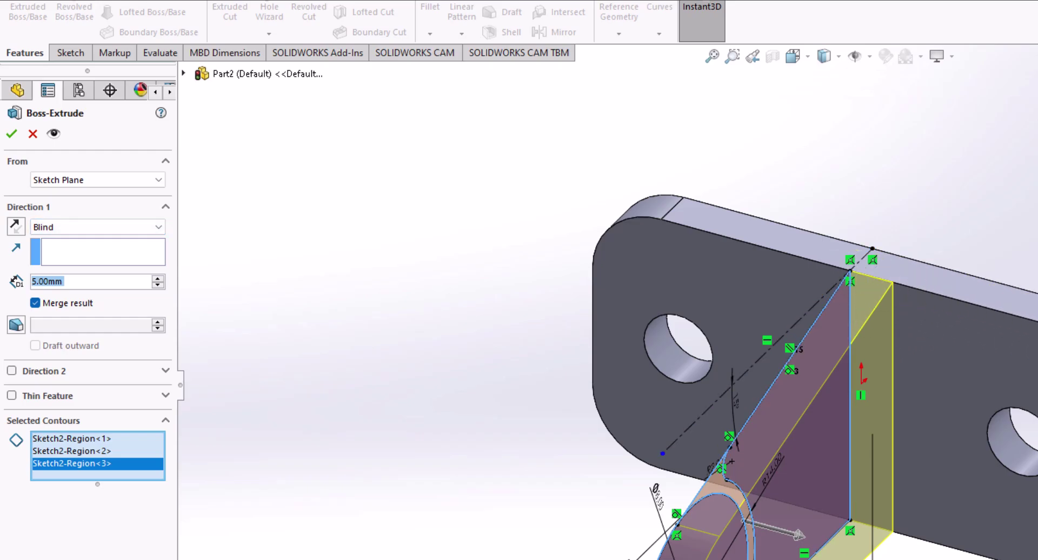
left_click(92, 226)
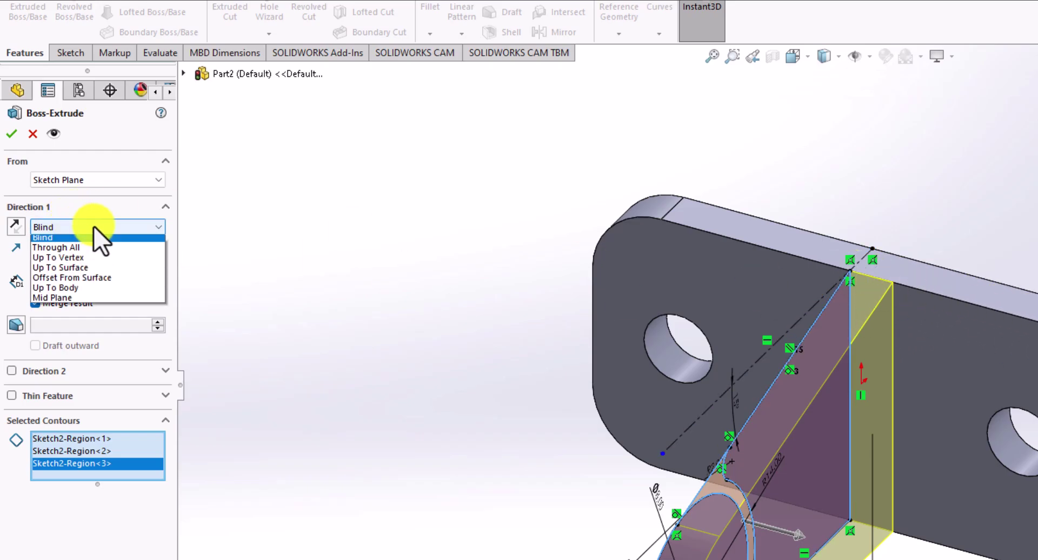
left_click(79, 300)
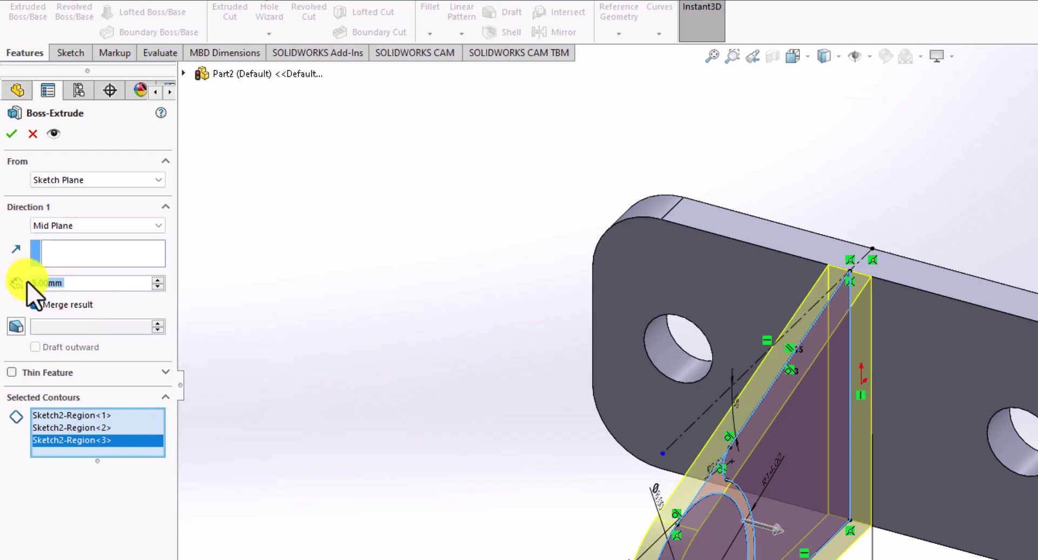
left_click_drag(70, 283, 23, 281)
type("9")
key("Return")
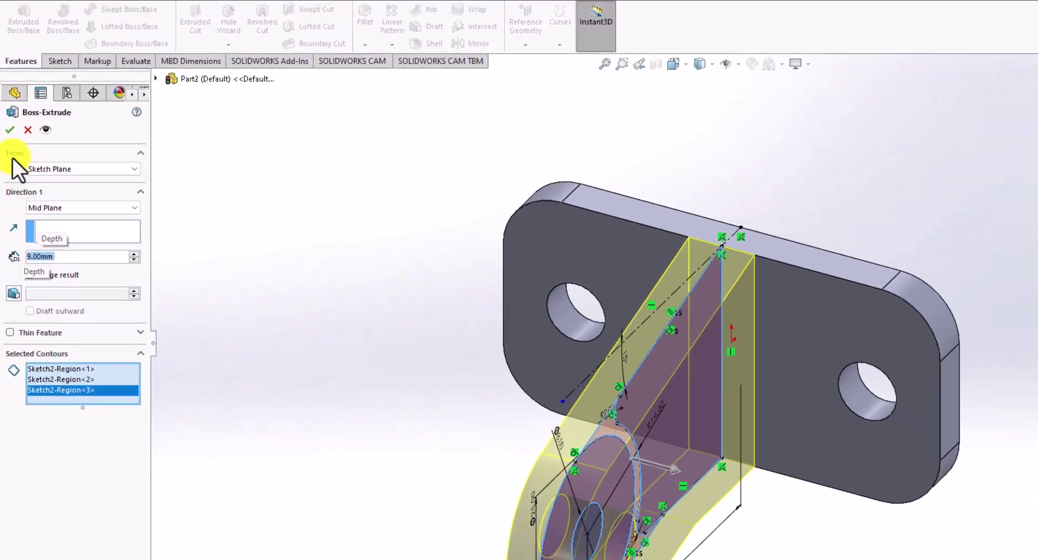
left_click(10, 129)
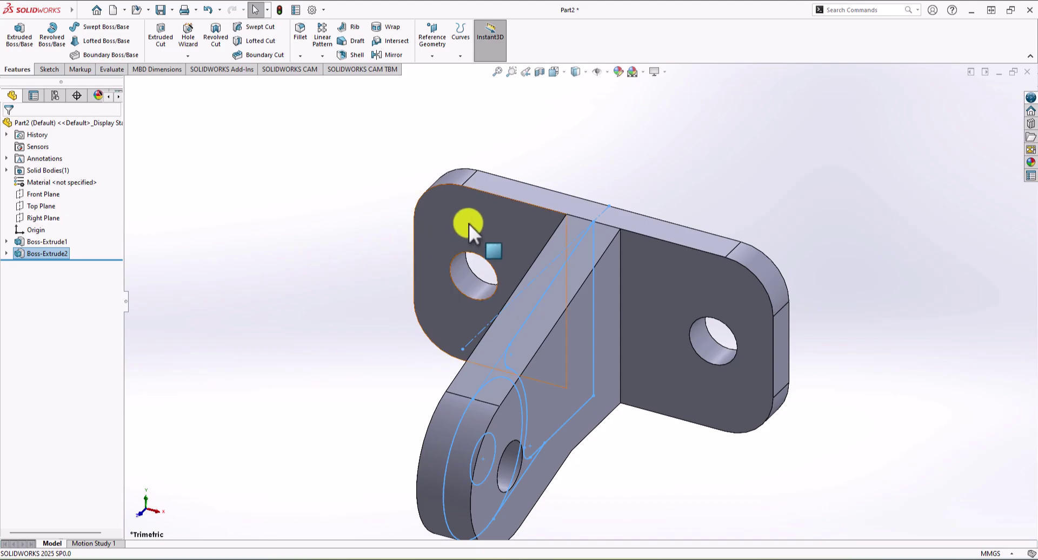
Extrude Sketch2's triangular region 18 mm symmetrically as a new boss
left_click(287, 220)
left_click(30, 35)
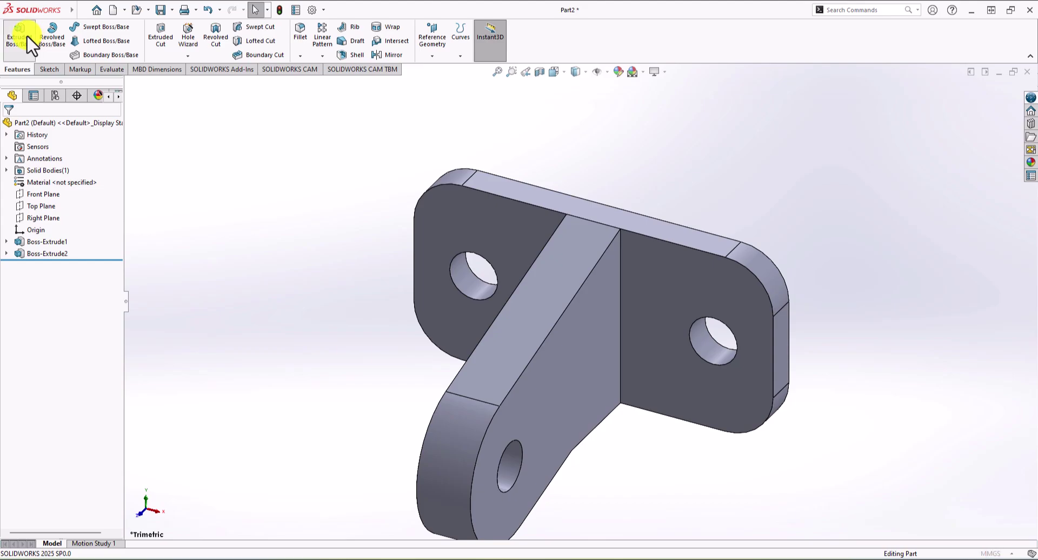
left_click(129, 83)
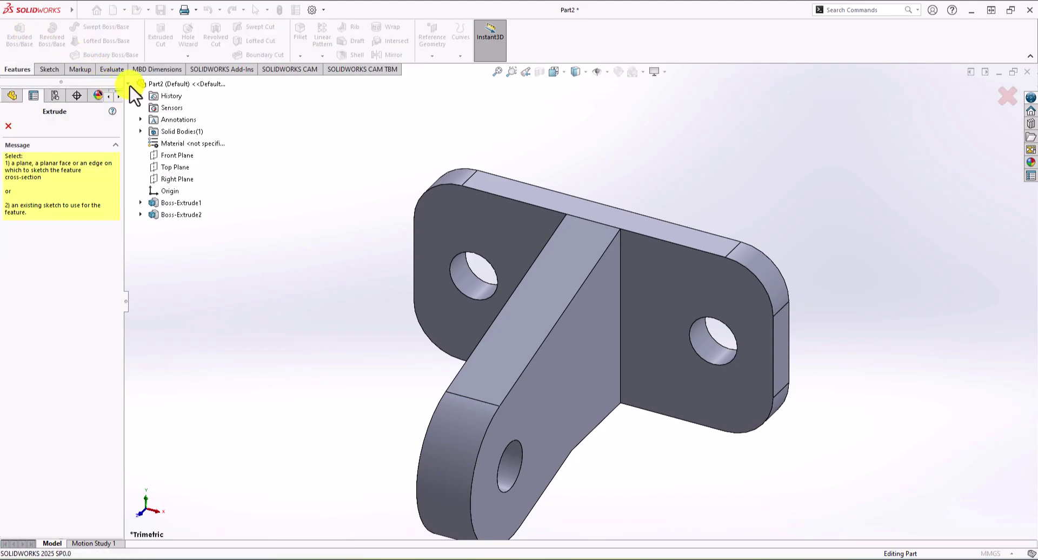
left_click(140, 215)
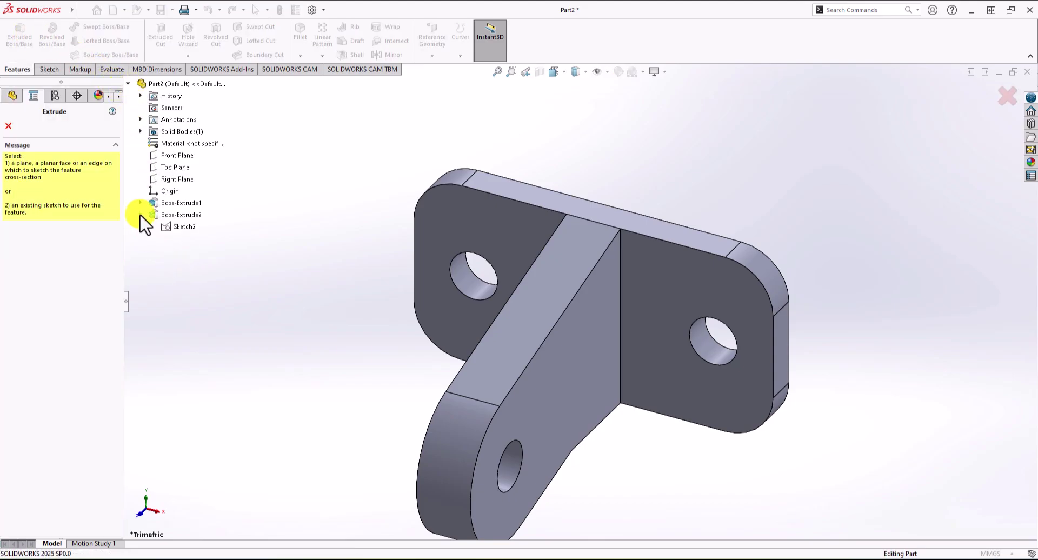
left_click(177, 228)
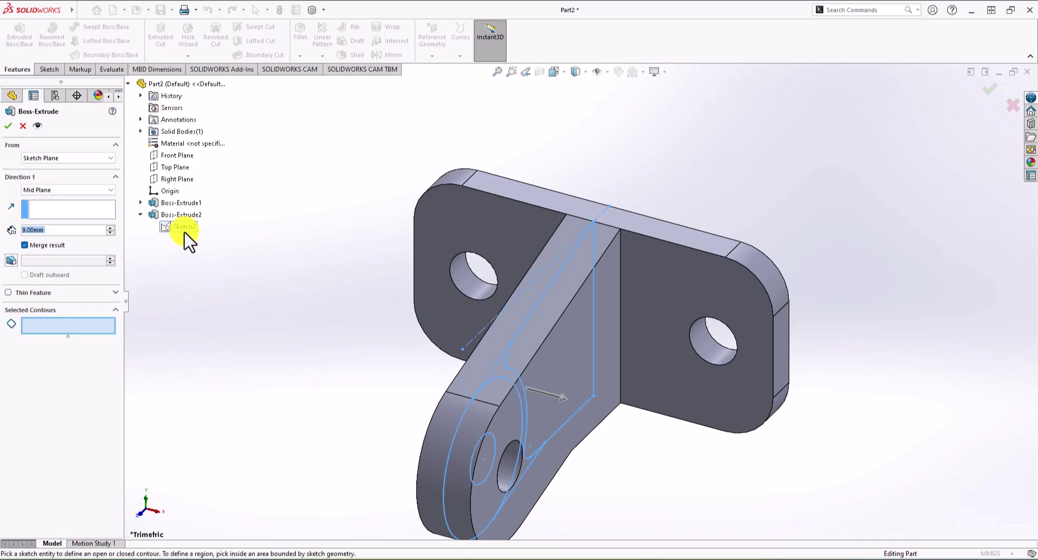
left_click(576, 328)
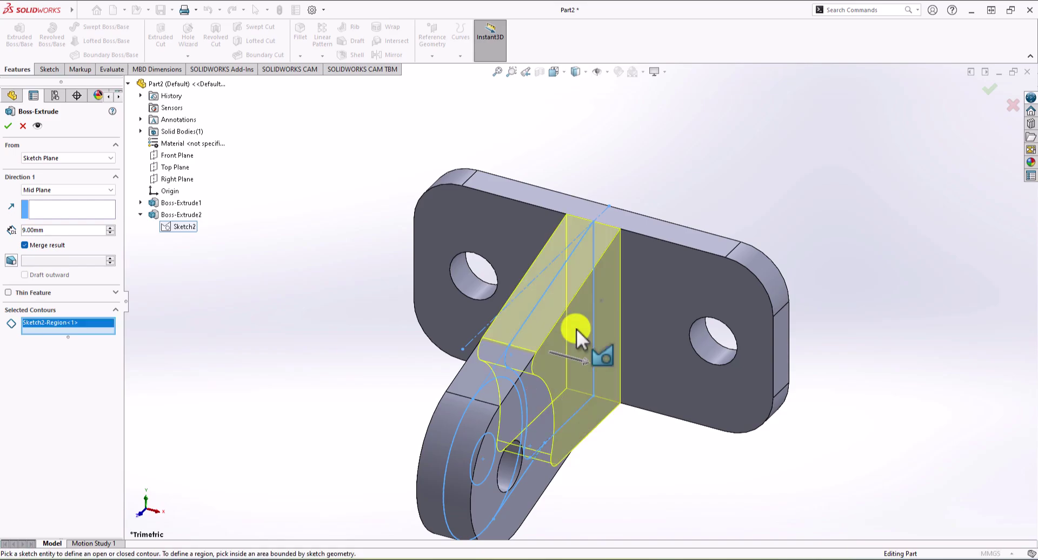
left_click_drag(47, 230, 16, 231)
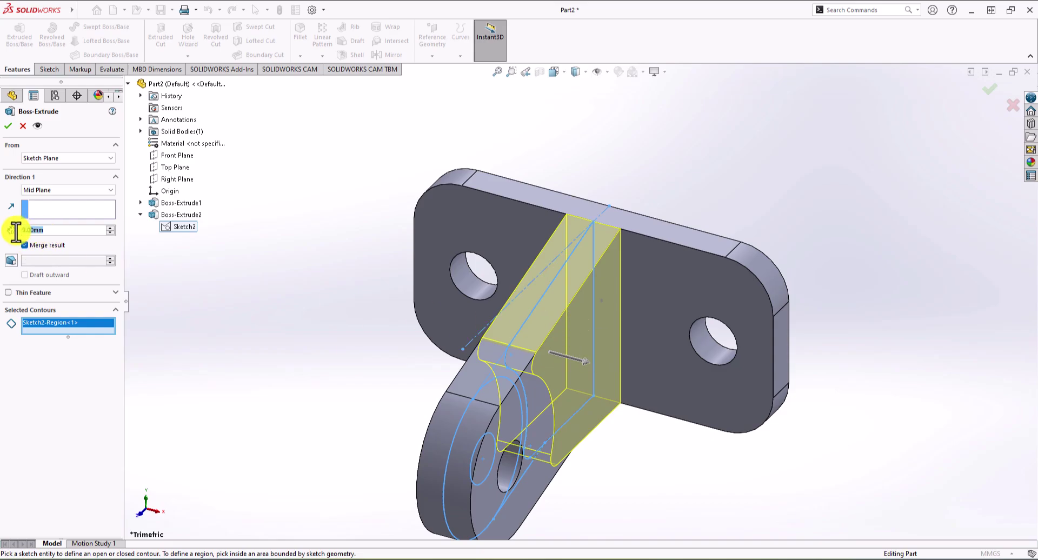
type("18")
key("Return")
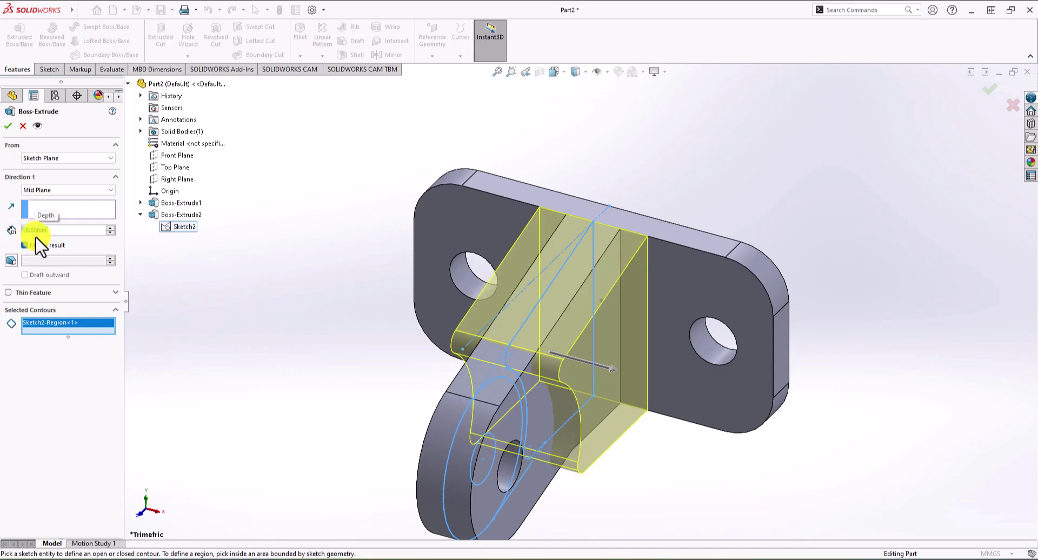
left_click(8, 126)
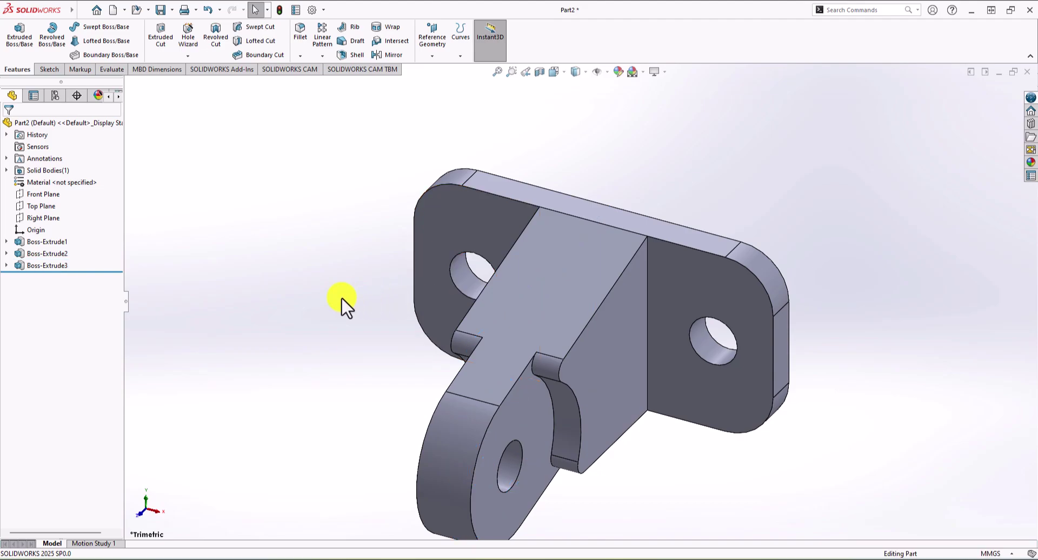
mouse_move(329, 317)
middle_mouse_down()
mouse_move(324, 292)
mouse_move(296, 292)
mouse_move(326, 303)
middle_mouse_up()
scroll(408, 377, "up", 2)
scroll(486, 389, "down", 4)
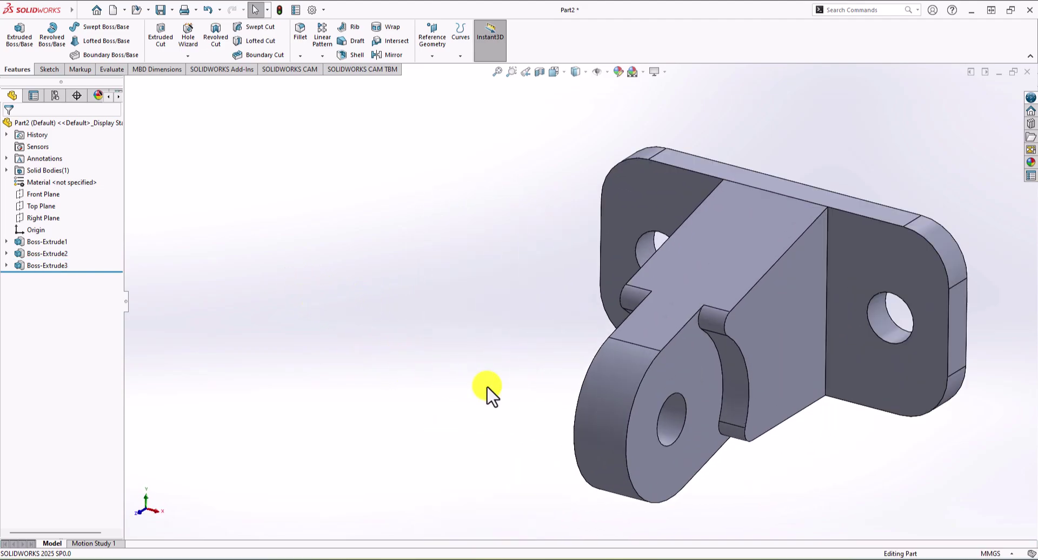
mouse_move(486, 388)
middle_mouse_down()
mouse_move(479, 370)
mouse_move(475, 385)
middle_mouse_up()
scroll(595, 392, "up", 2)
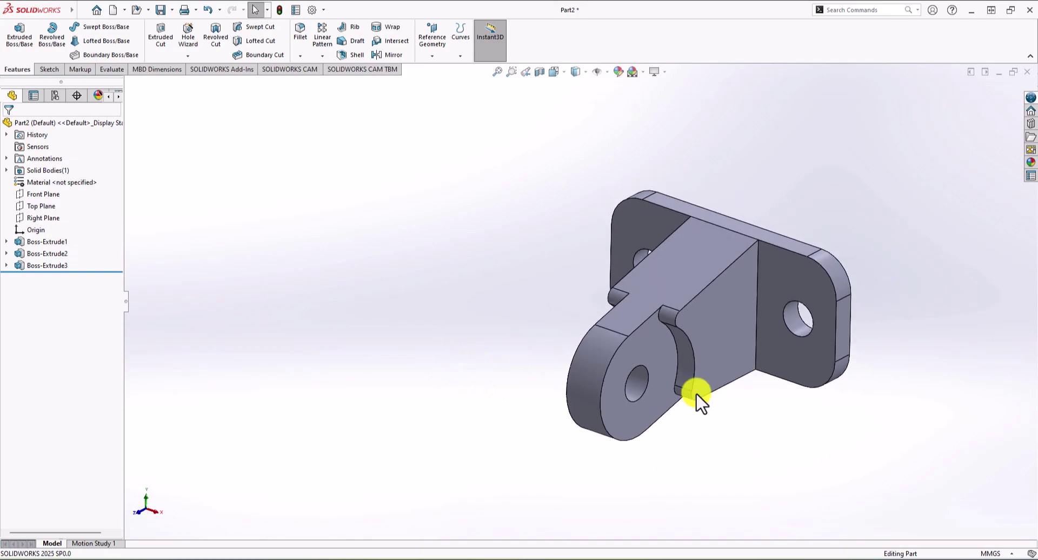
scroll(724, 406, "down", 3)
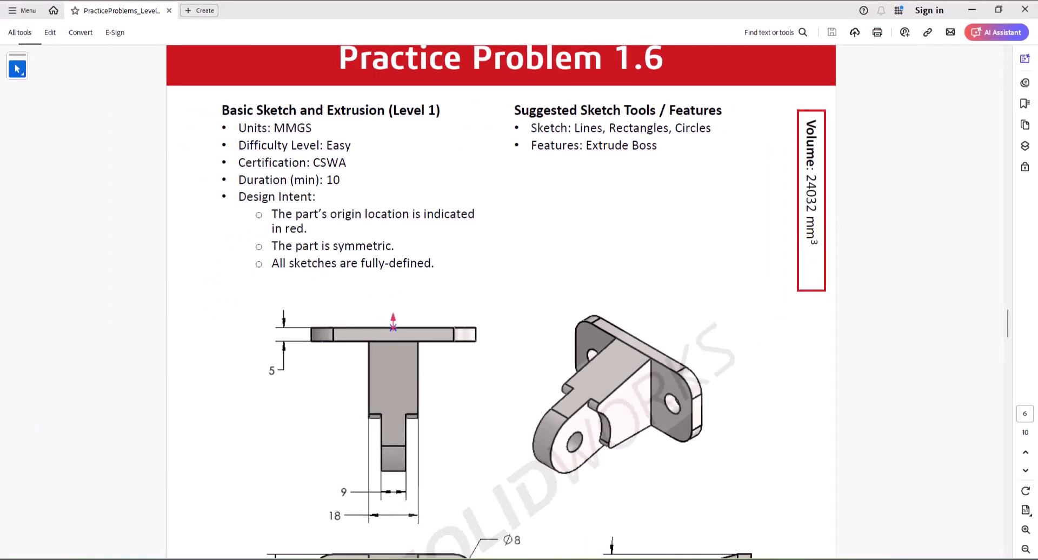
key("alt+Tab")
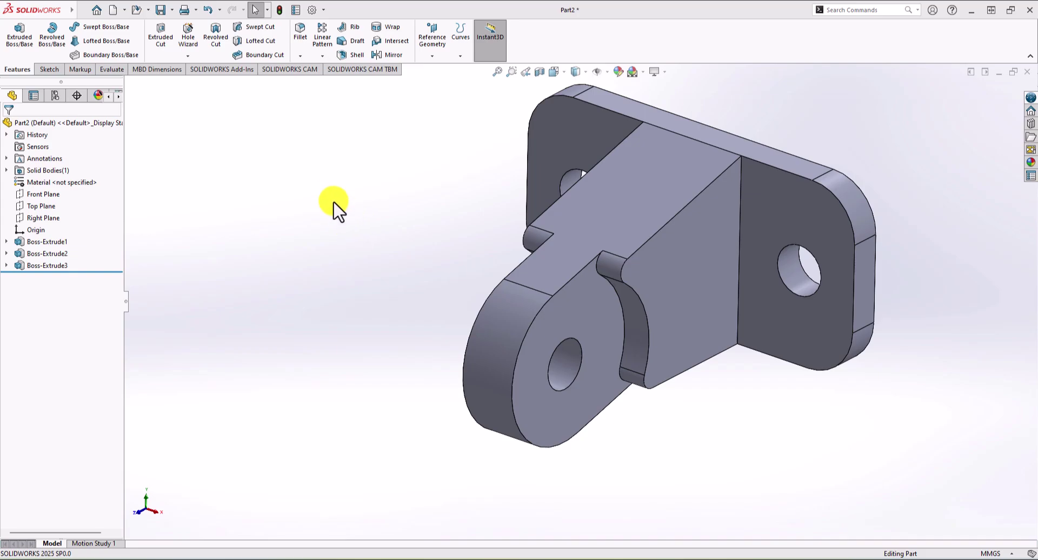
Run Mass Properties from the Evaluate tab to read the 24032.34 mm³ volume
left_click(111, 69)
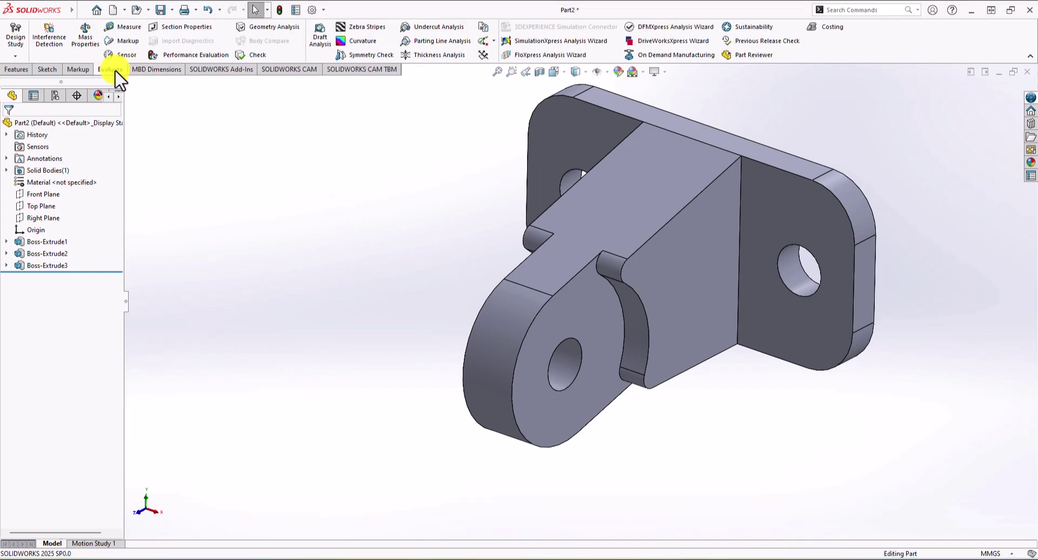
left_click(87, 39)
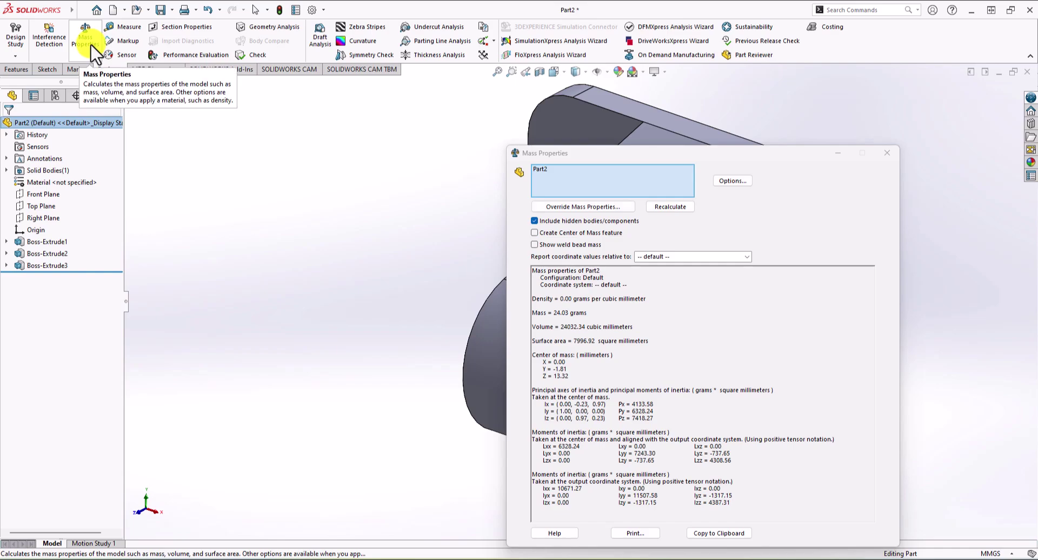